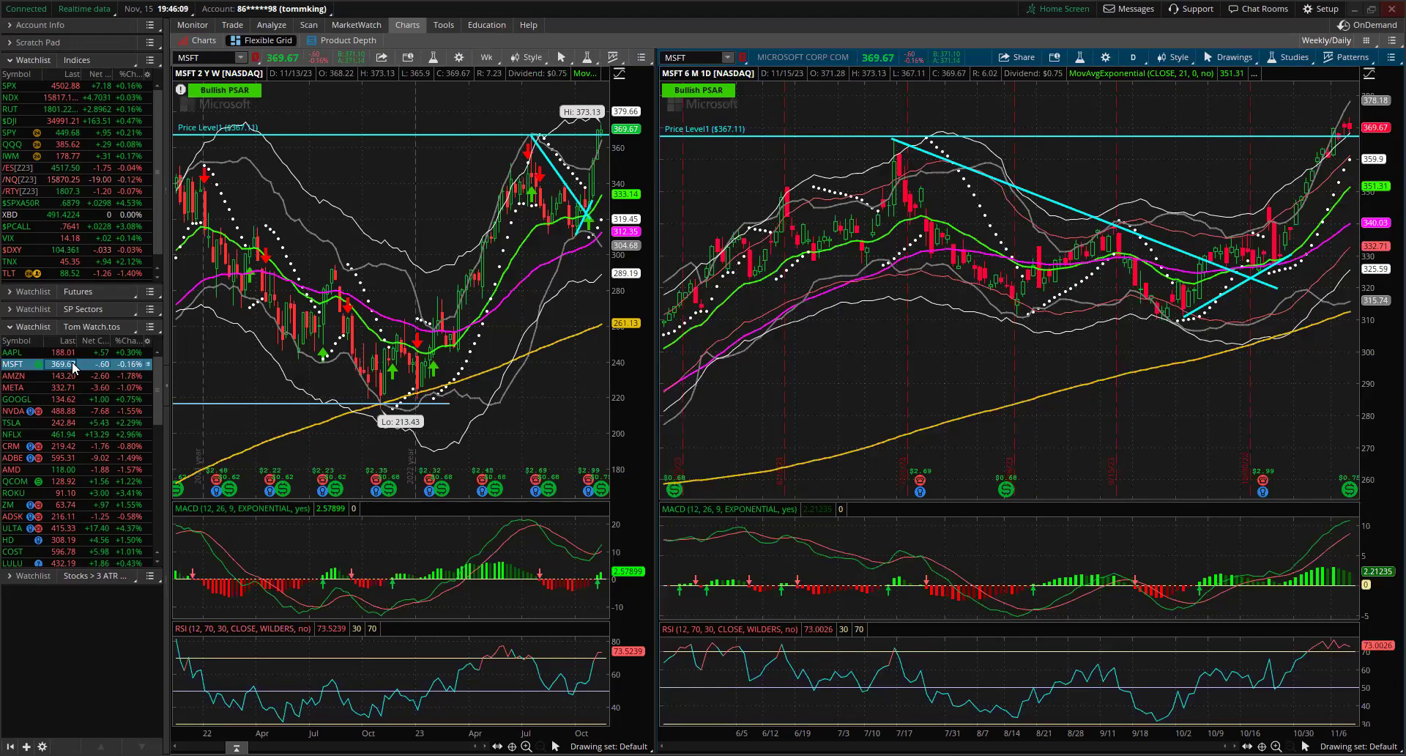
# - Review the weekly and daily charts of AMZN, TSLA, META, GOOGL, NVDA and NFLX, and glance at the SP Sectors watchlist
pyautogui.click(67, 376)
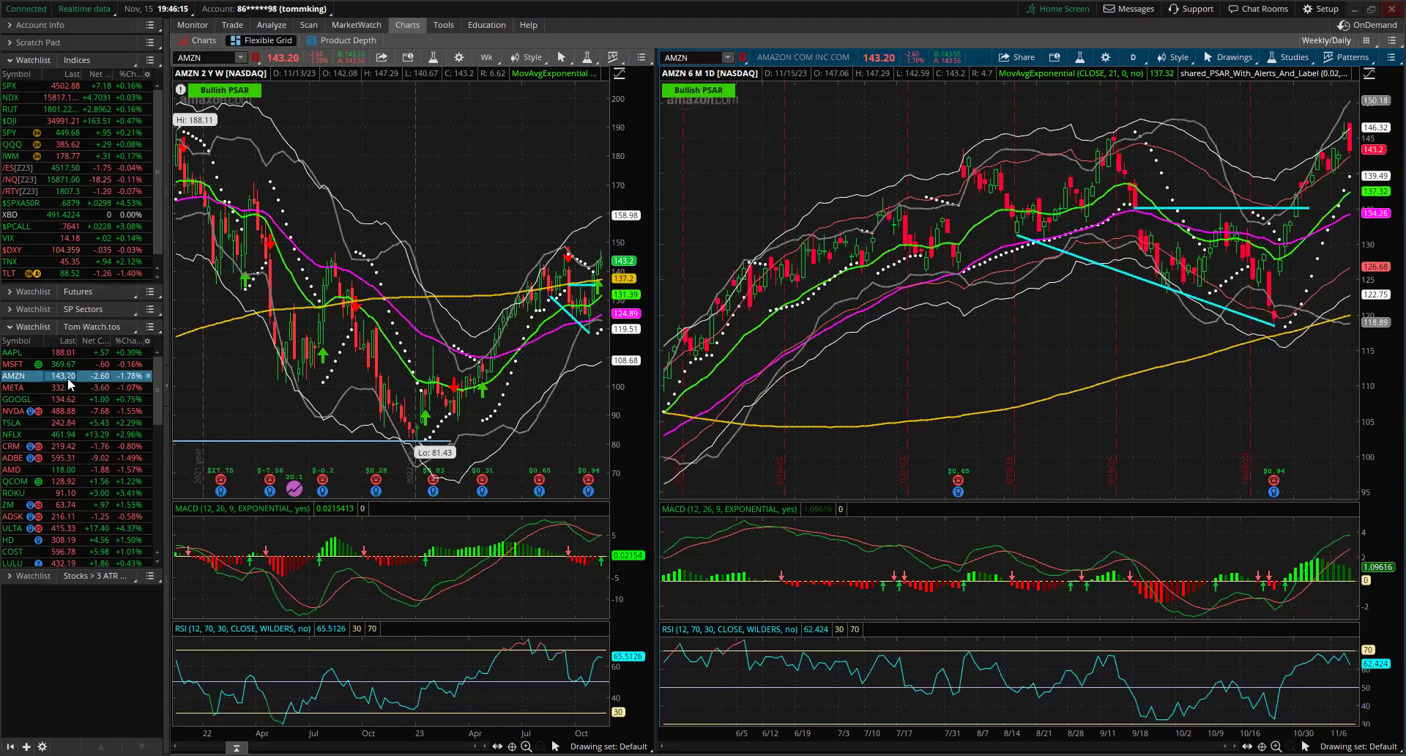
pyautogui.click(50, 312)
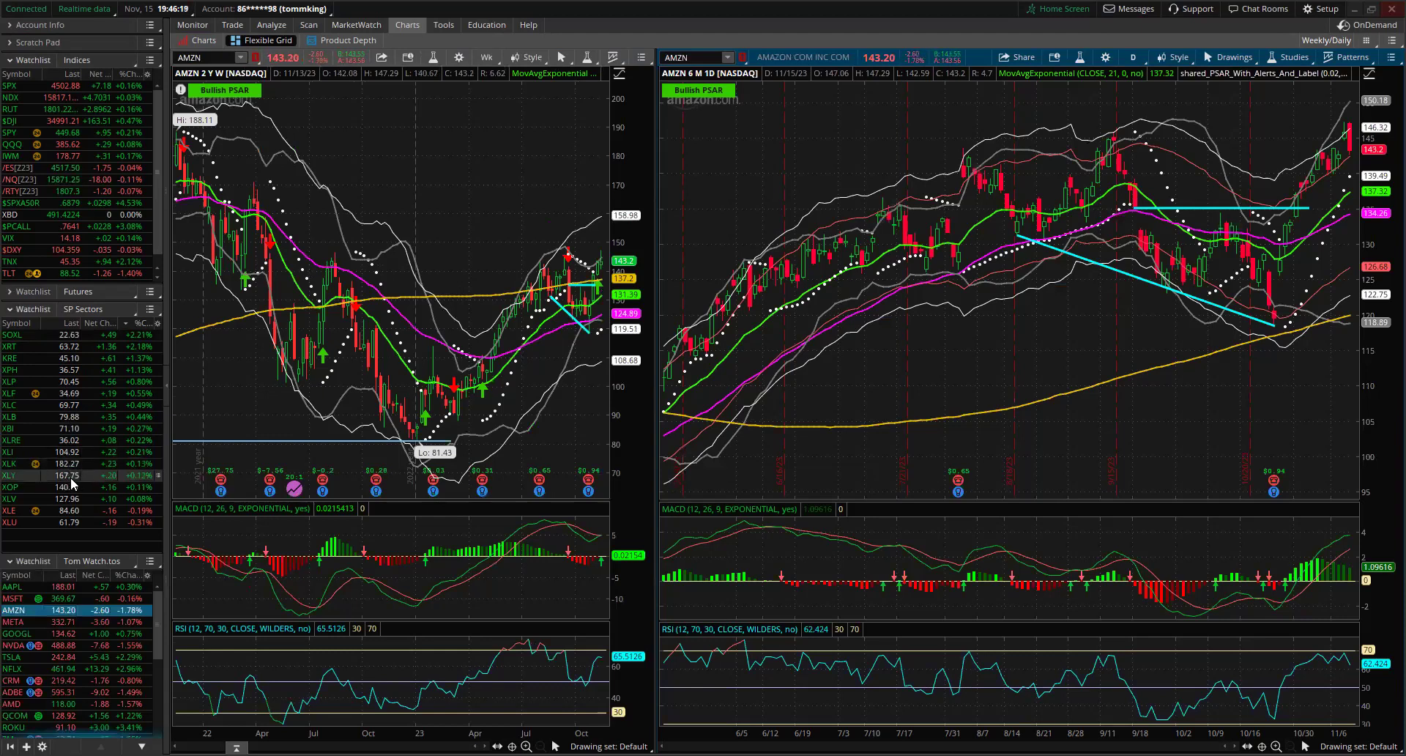
pyautogui.click(44, 309)
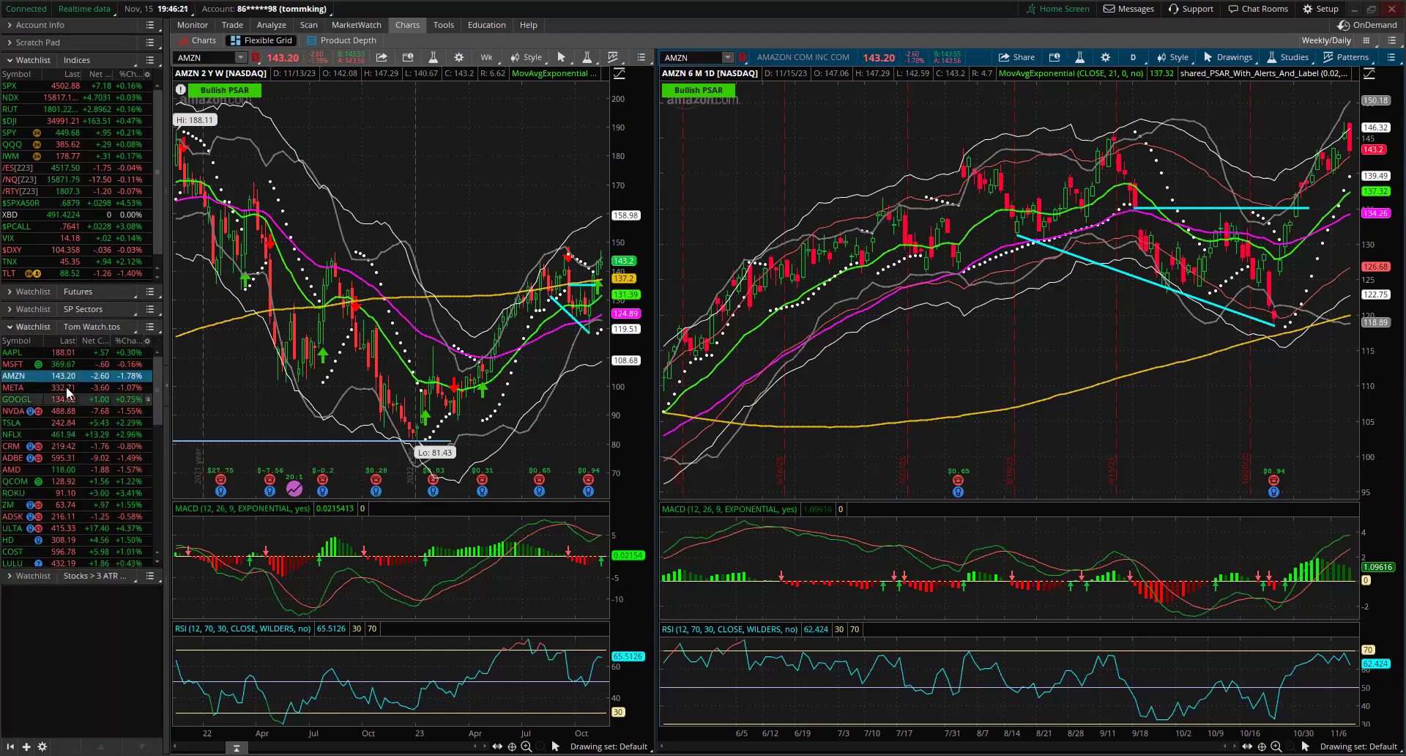
pyautogui.click(58, 423)
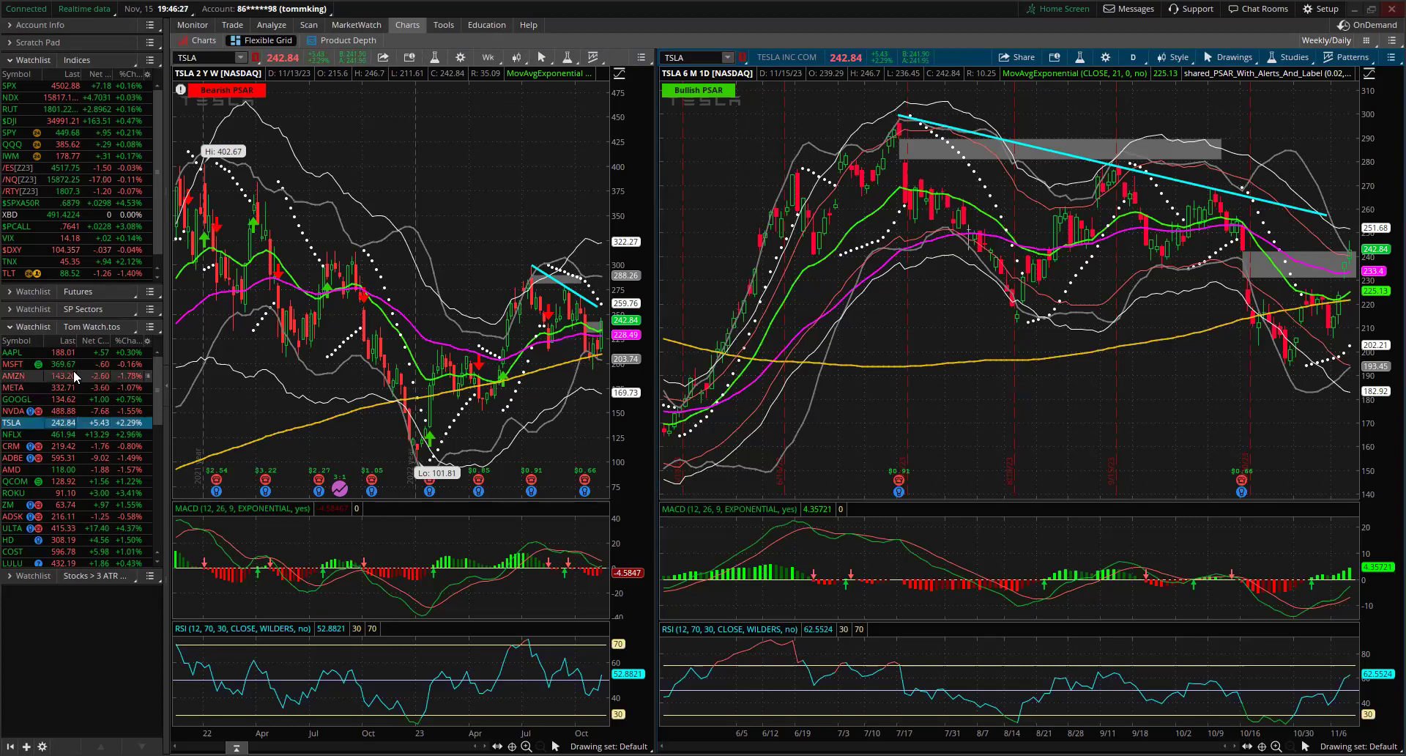
pyautogui.click(72, 388)
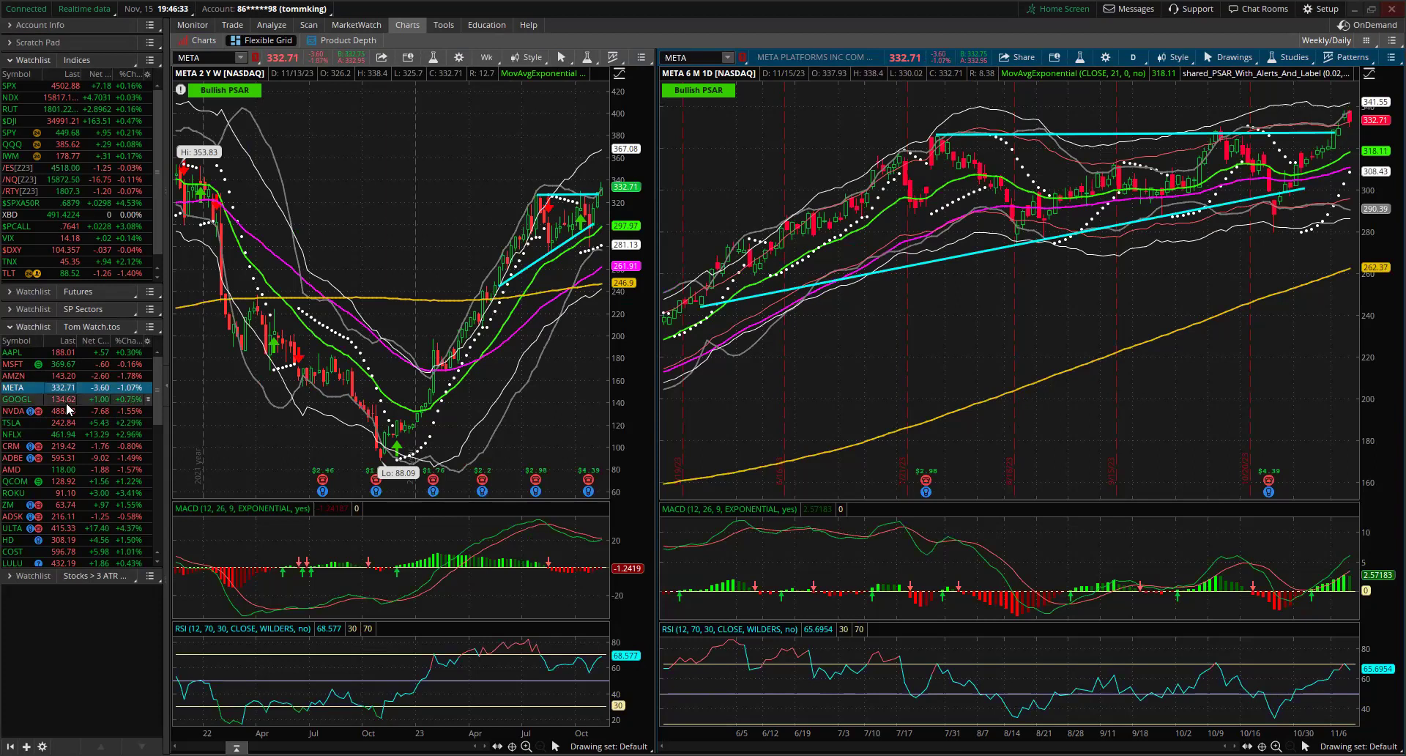
pyautogui.click(66, 402)
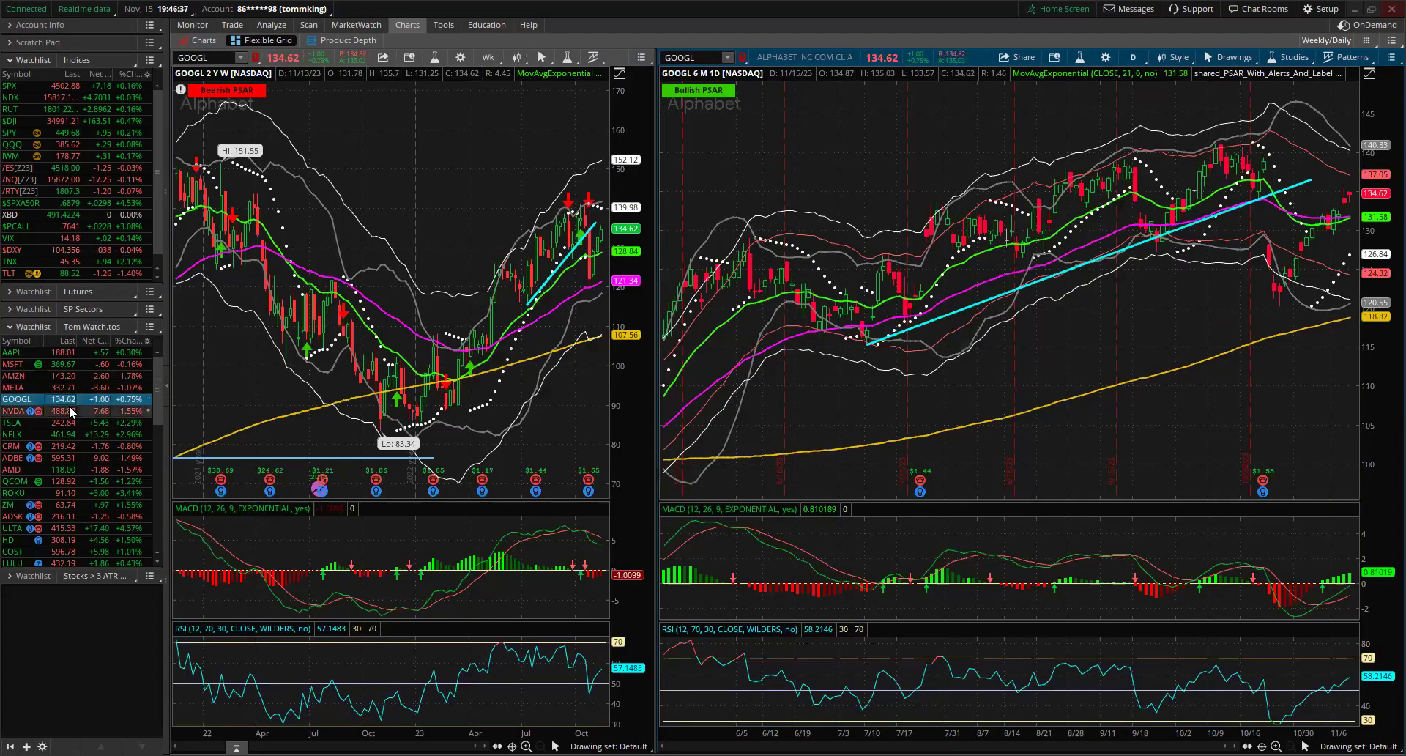
pyautogui.click(64, 412)
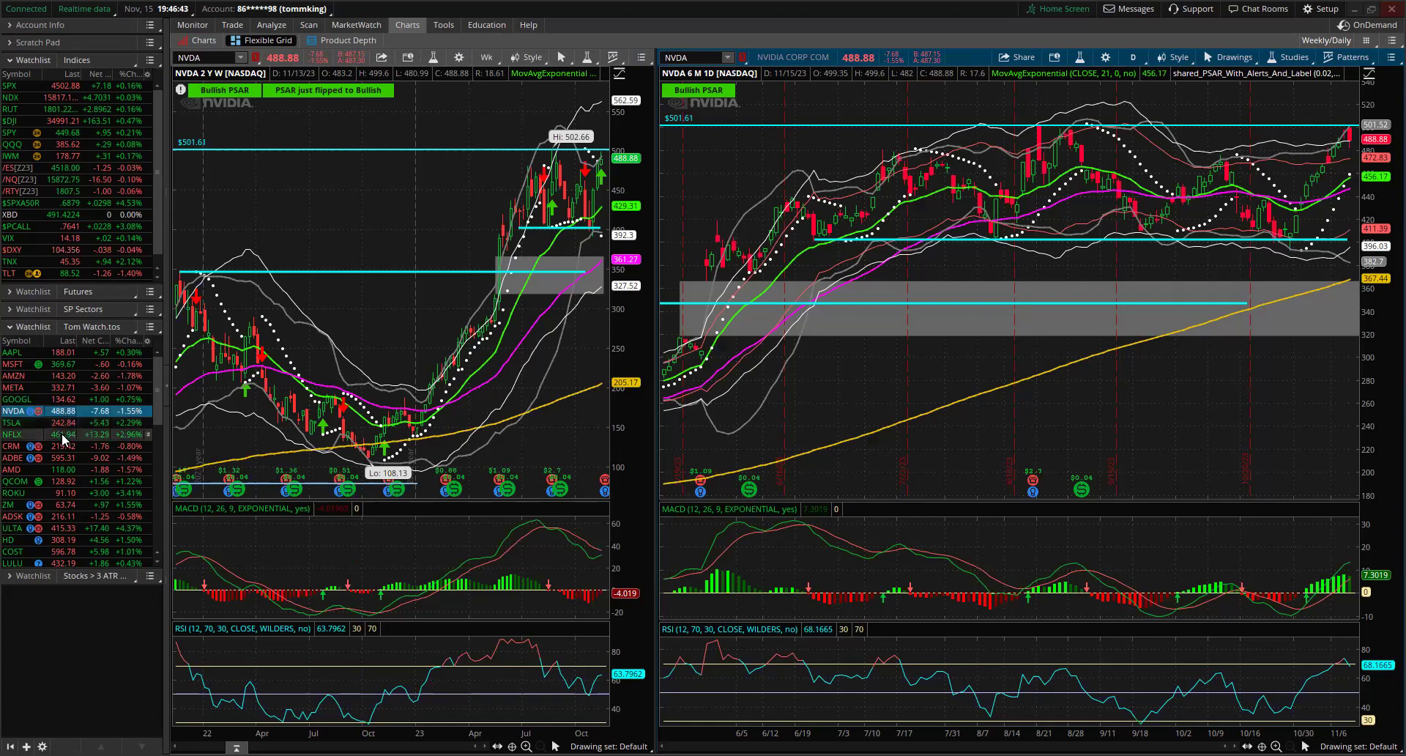
pyautogui.click(61, 434)
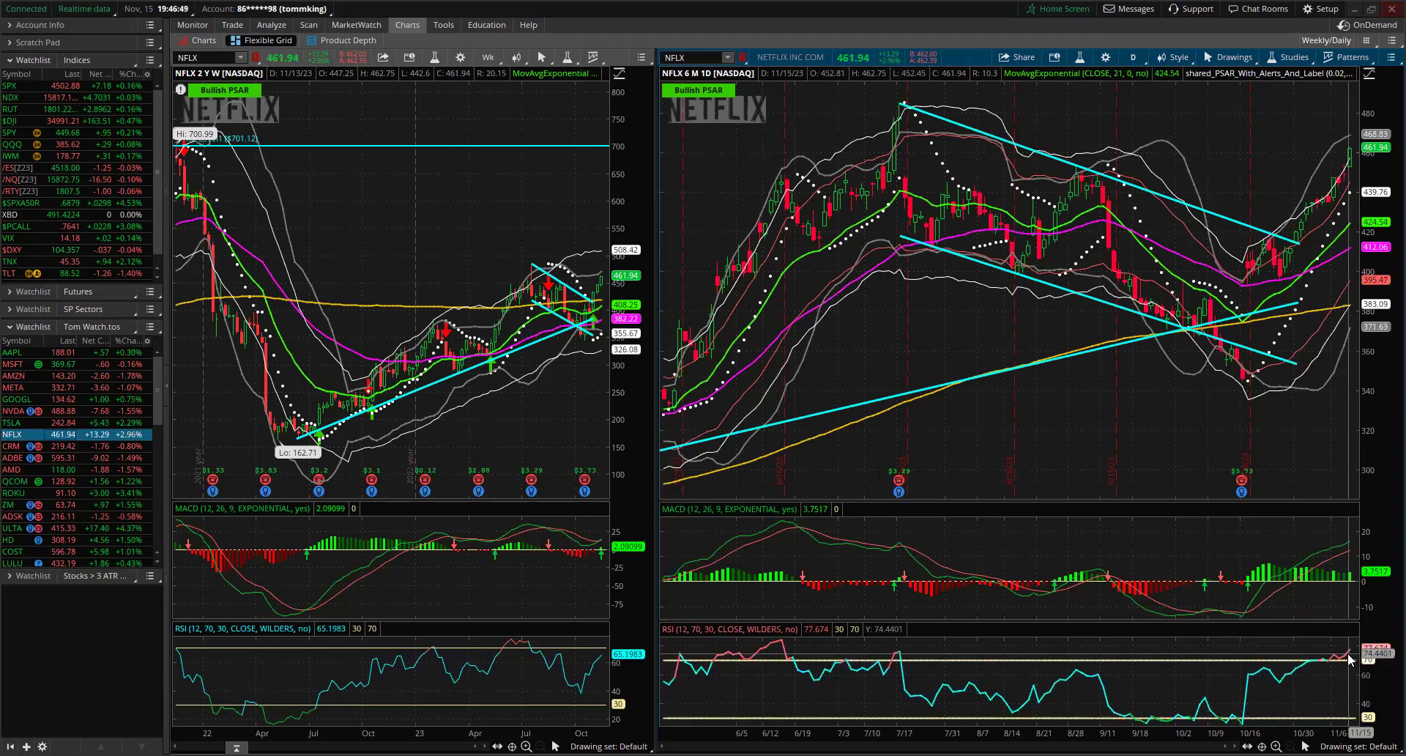
pyautogui.click(55, 330)
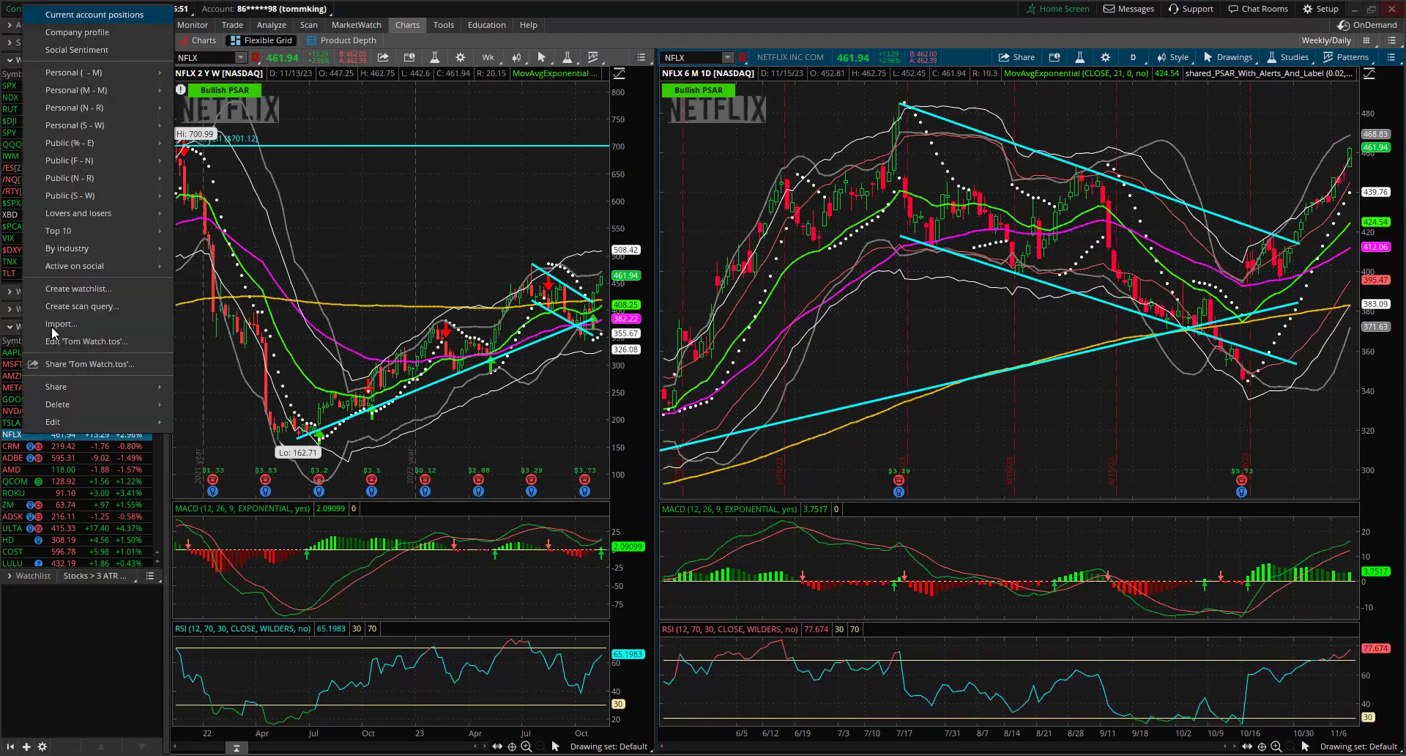
pyautogui.moveTo(53, 422)
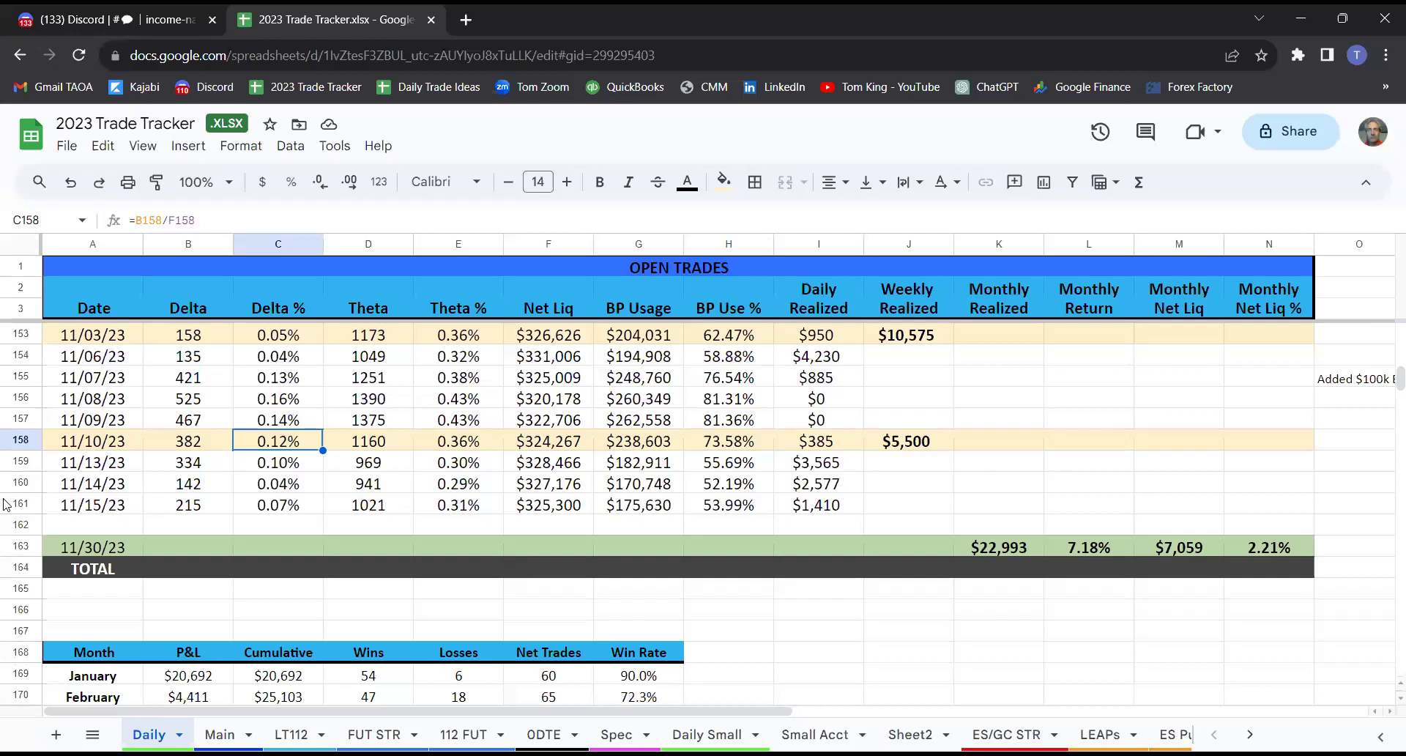
# - Switch to the 2023 Trade Tracker in Google Sheets and examine the 11/15/23 row's delta, theta, net liq, BP usage and daily realized figures
pyautogui.click(6, 504)
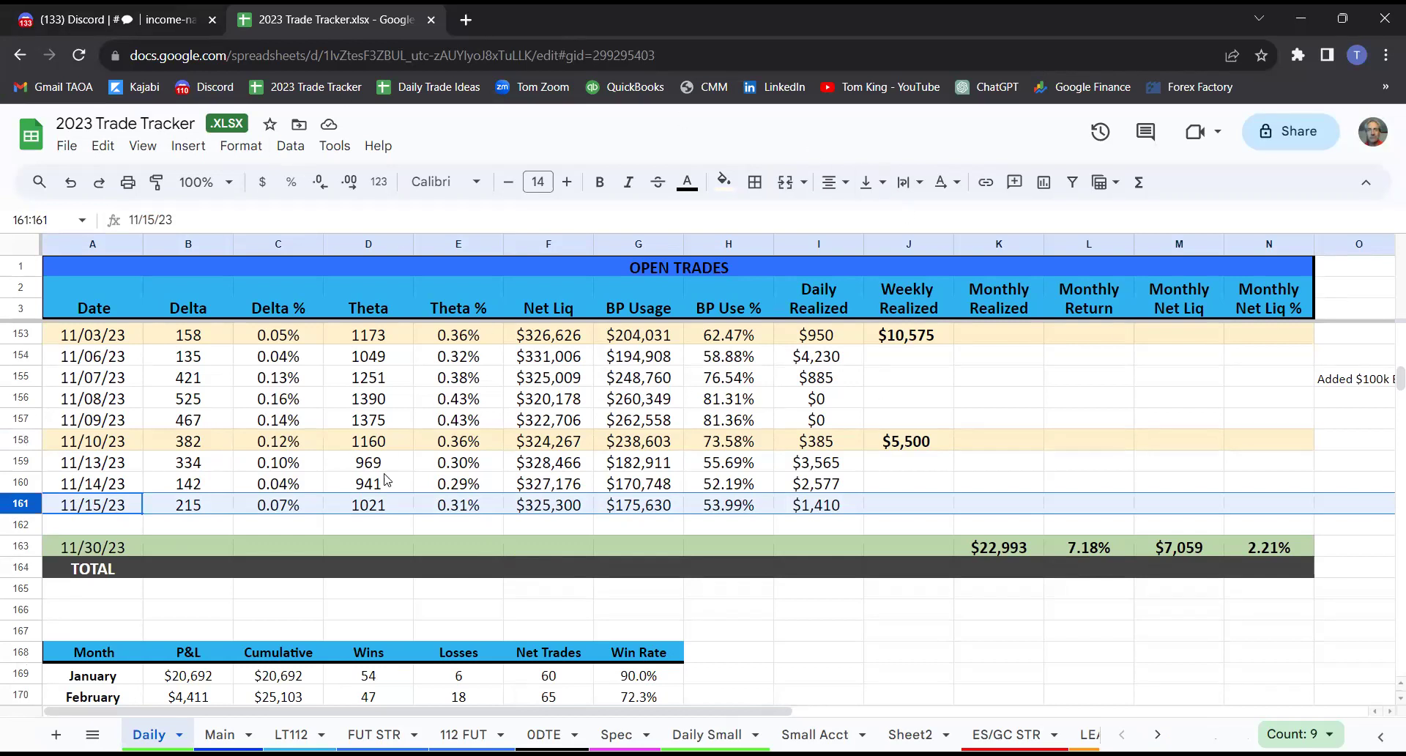
pyautogui.click(290, 513)
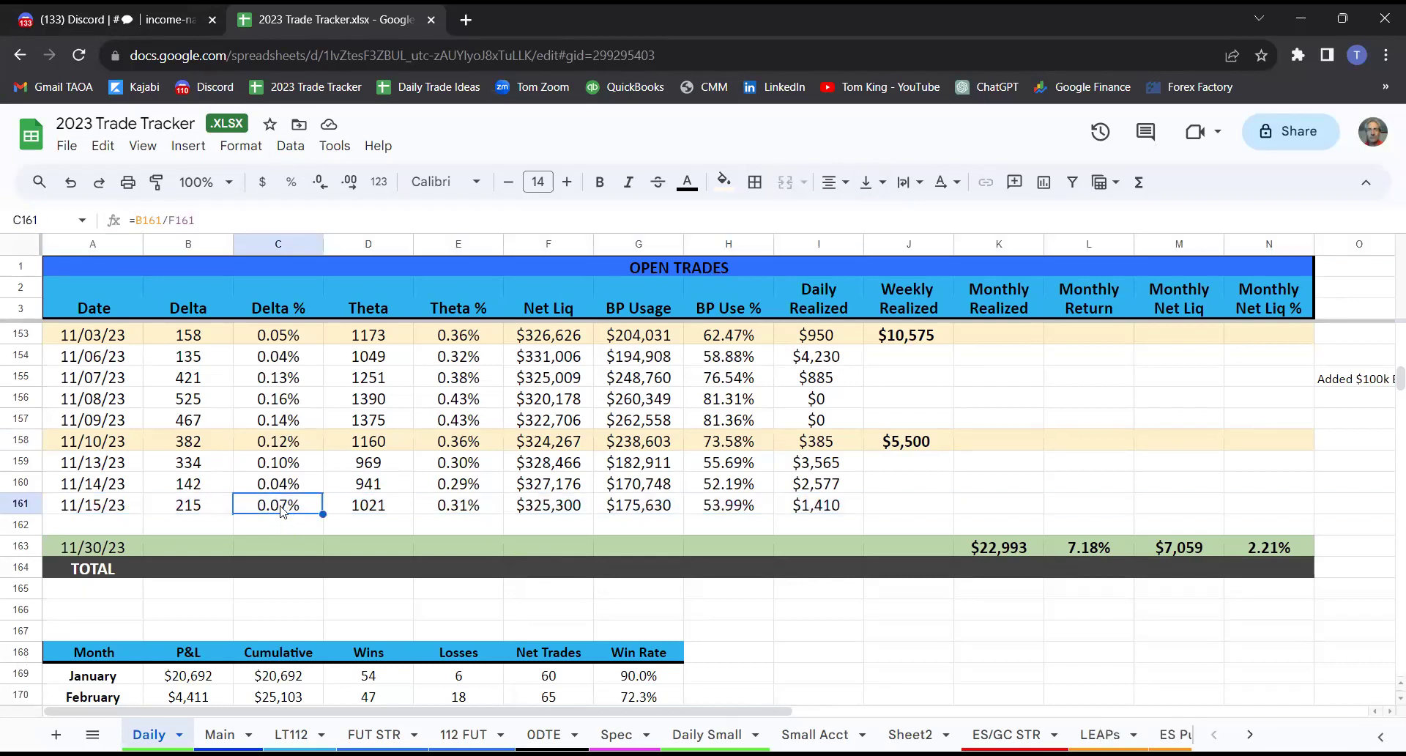
pyautogui.click(364, 512)
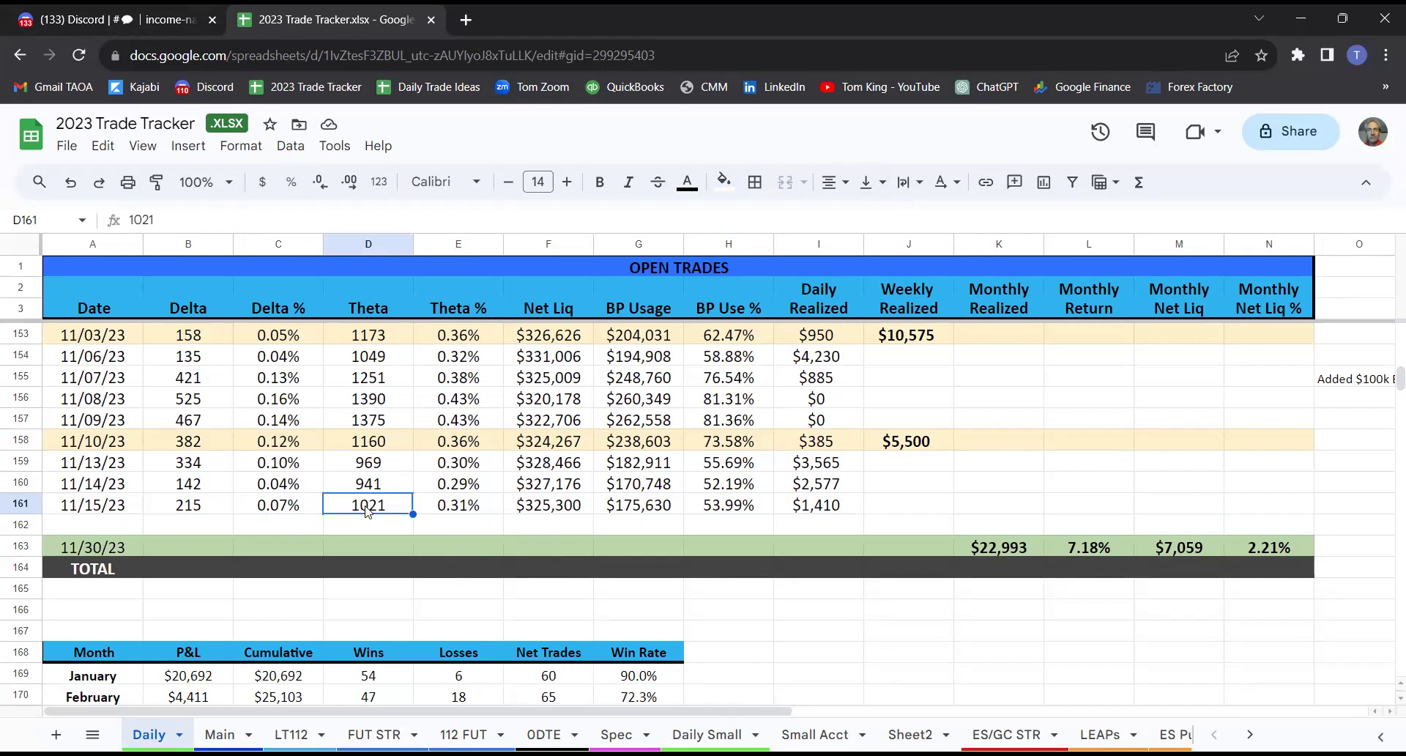
pyautogui.click(474, 507)
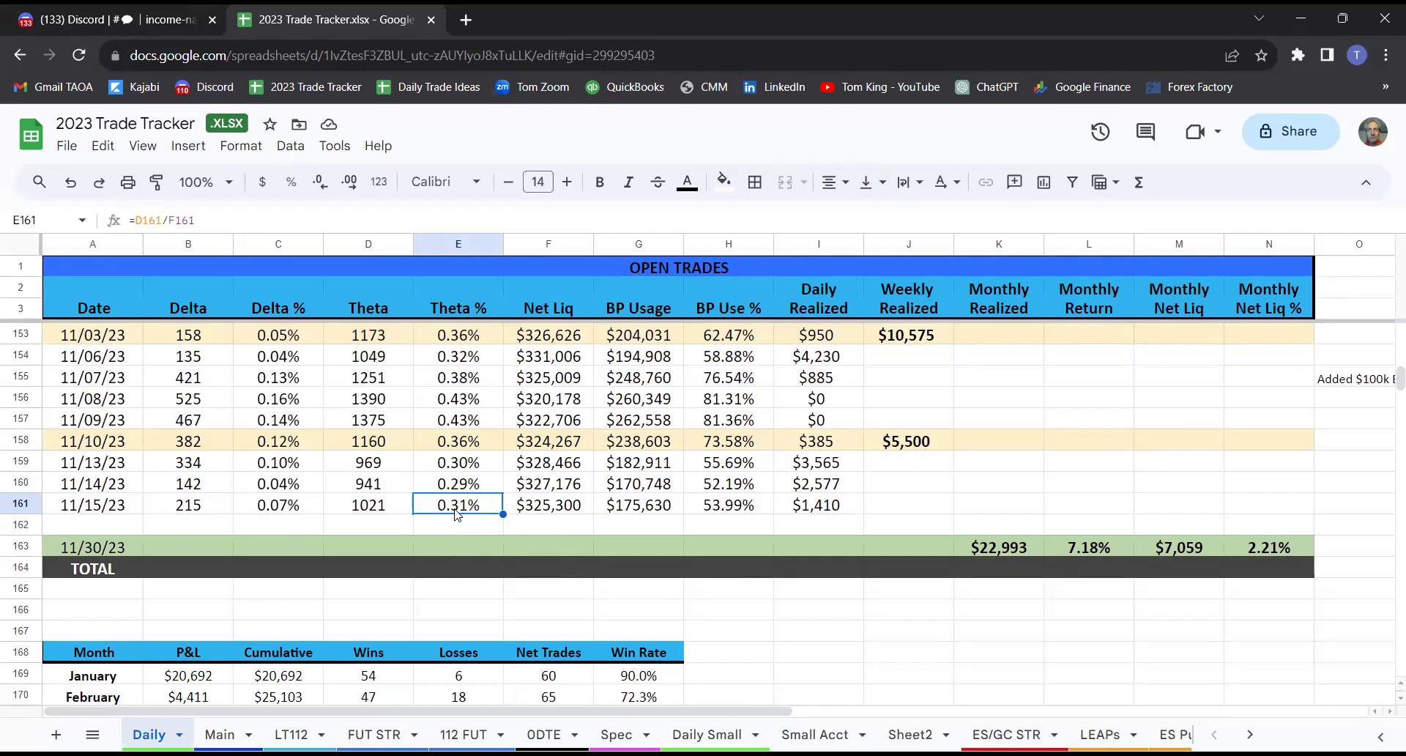
pyautogui.click(371, 509)
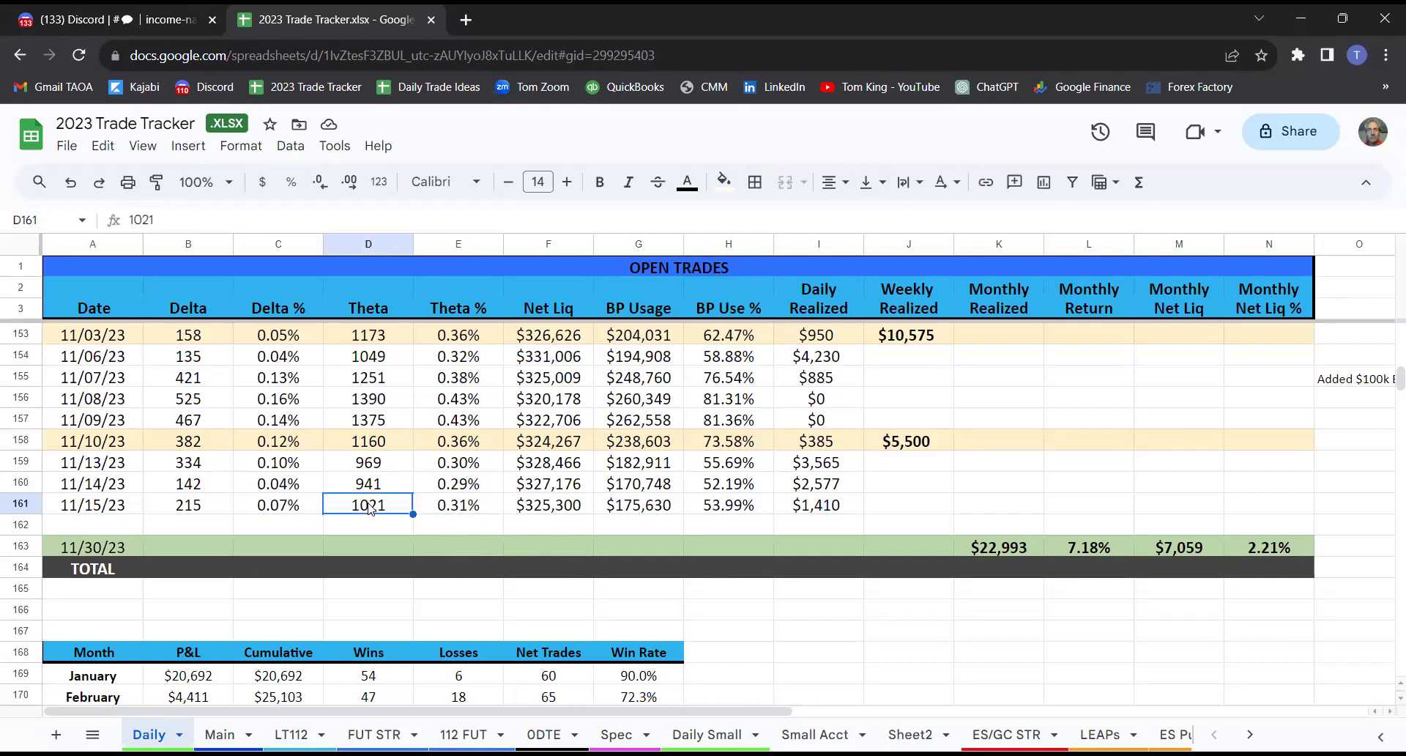
pyautogui.click(455, 503)
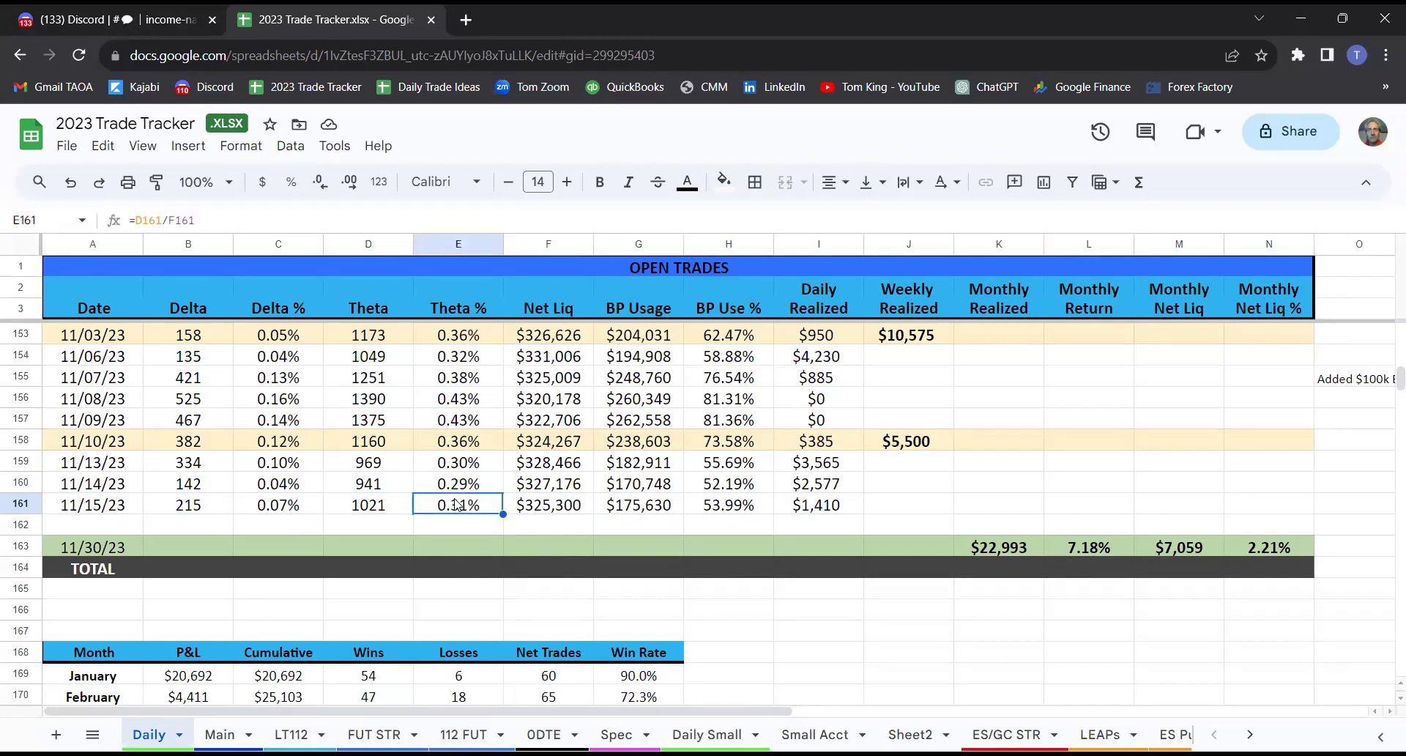
pyautogui.click(549, 505)
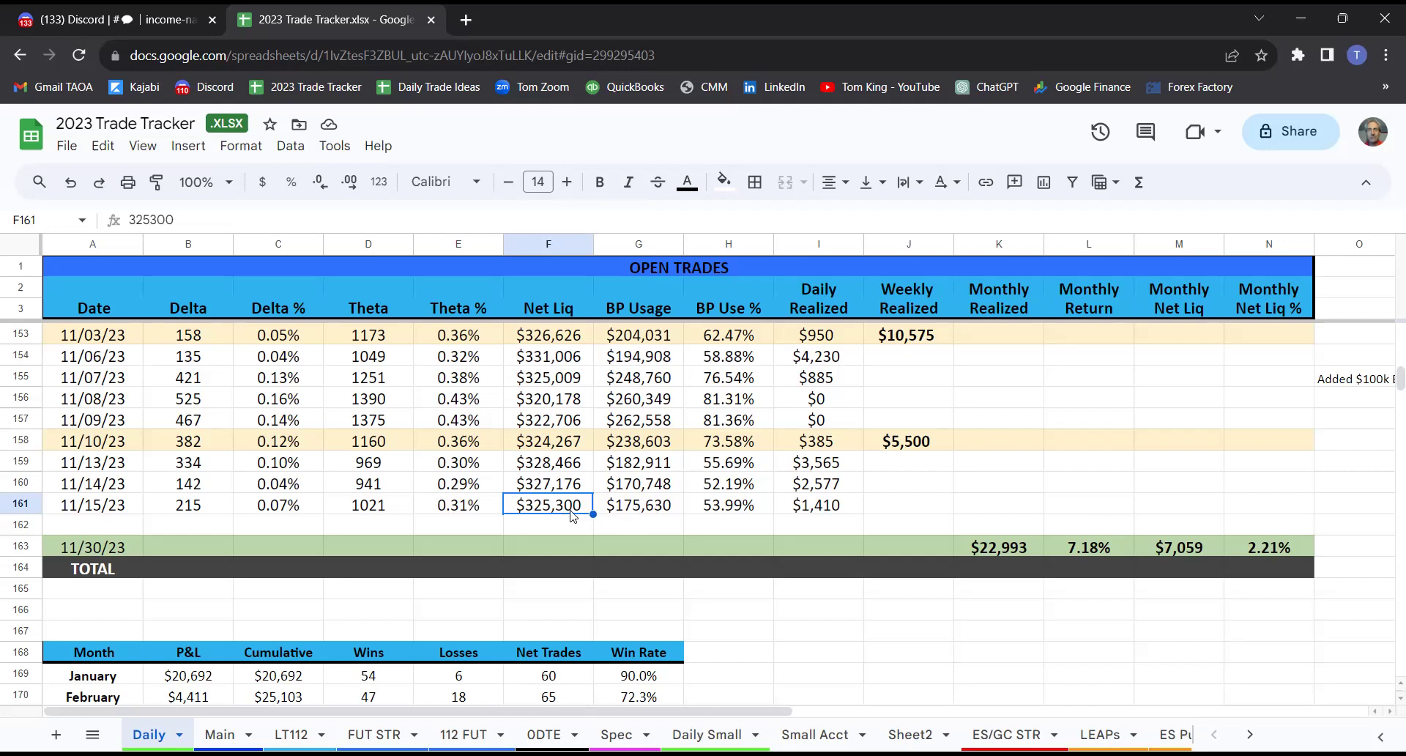
pyautogui.click(644, 506)
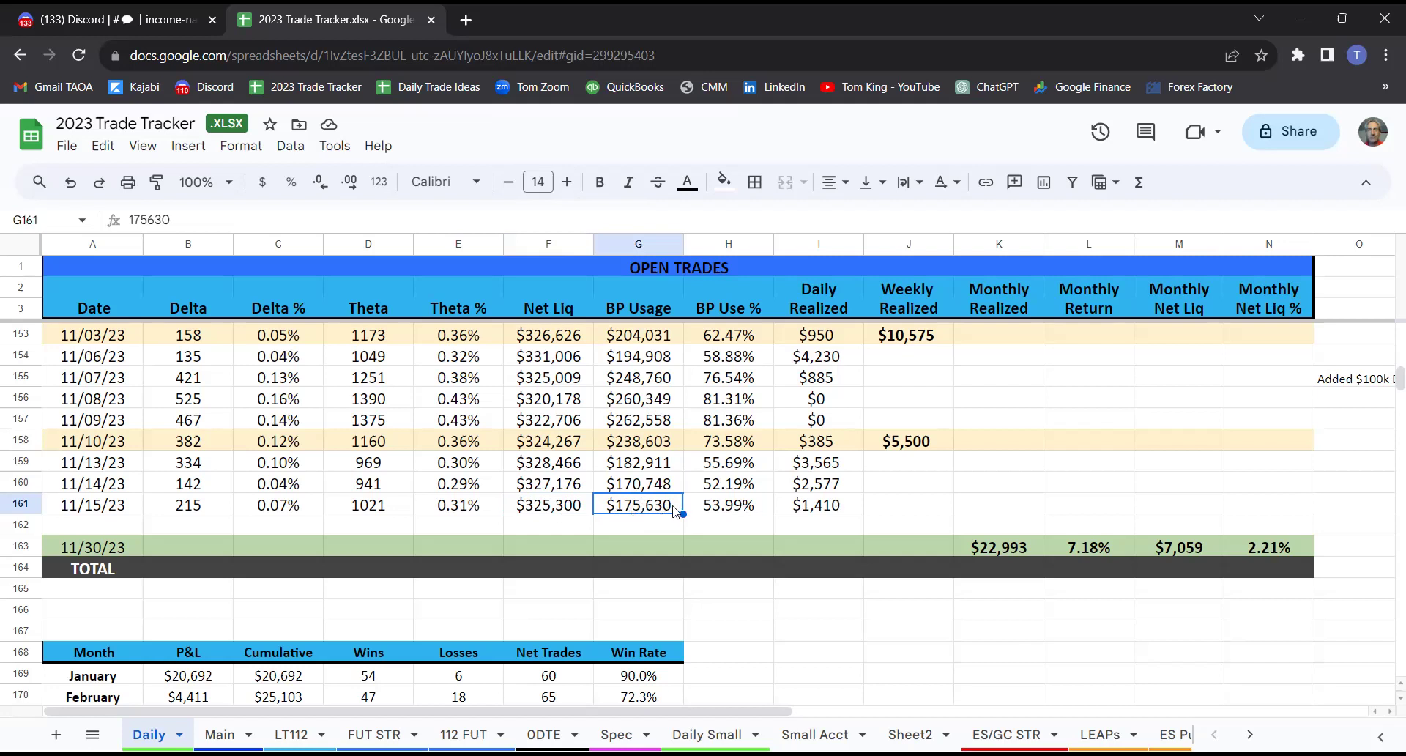
pyautogui.click(741, 508)
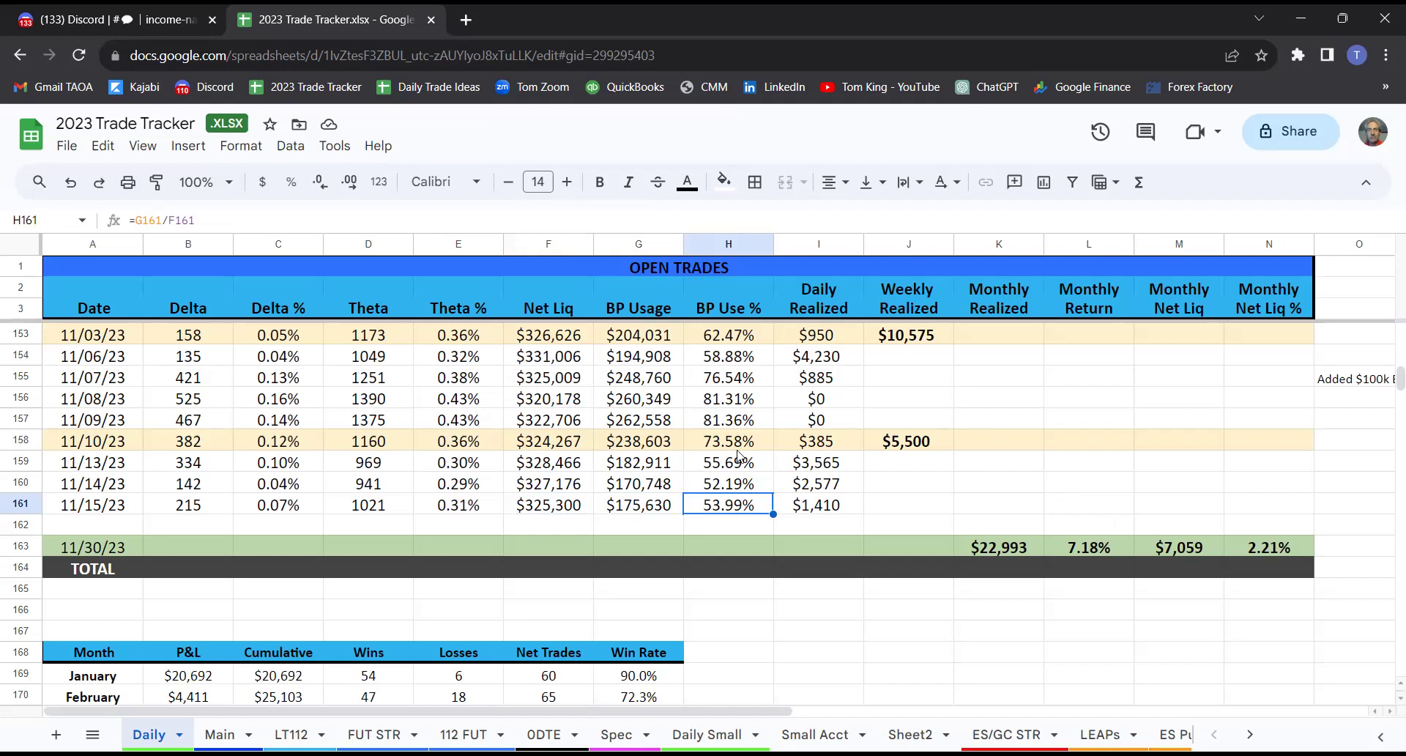
pyautogui.click(828, 508)
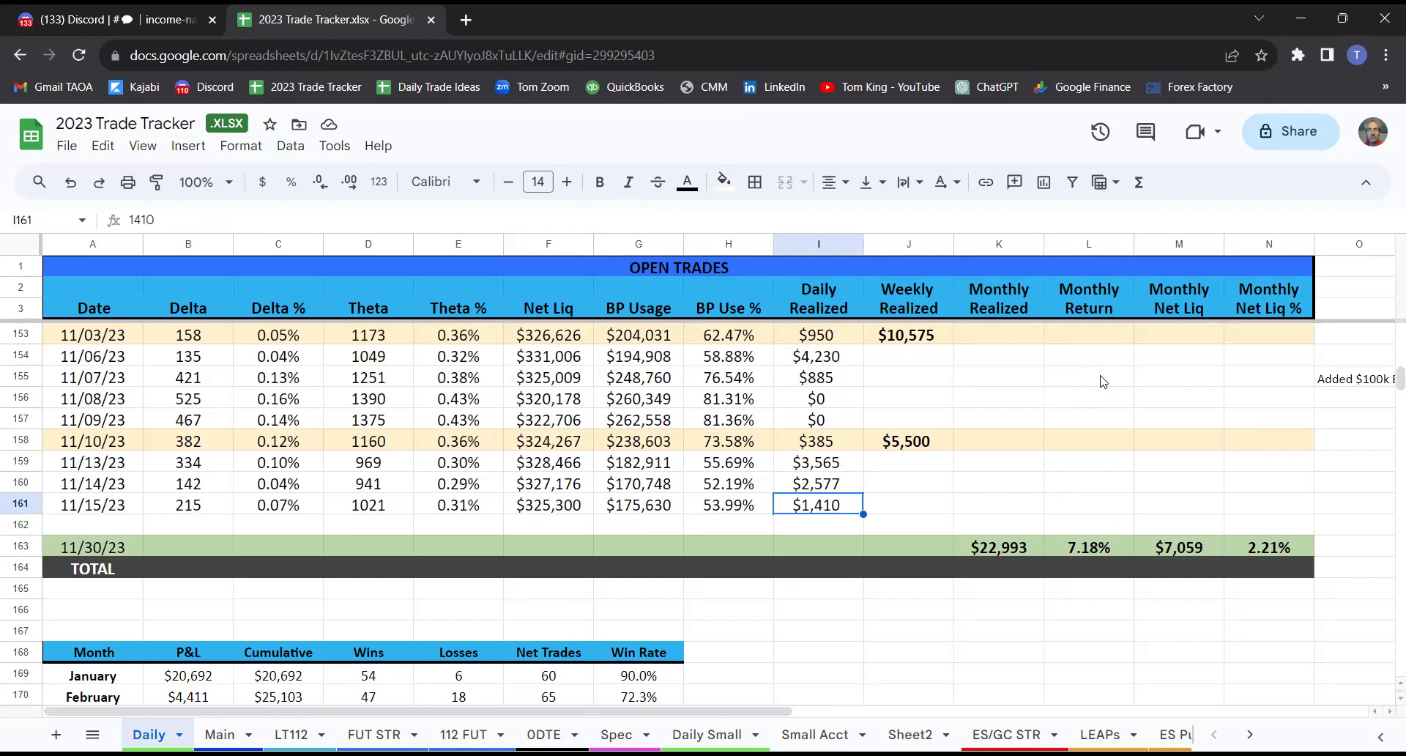
# - Examine the Monthly Realized and Monthly Return figures in the 11/30/23 summary row
pyautogui.click(985, 548)
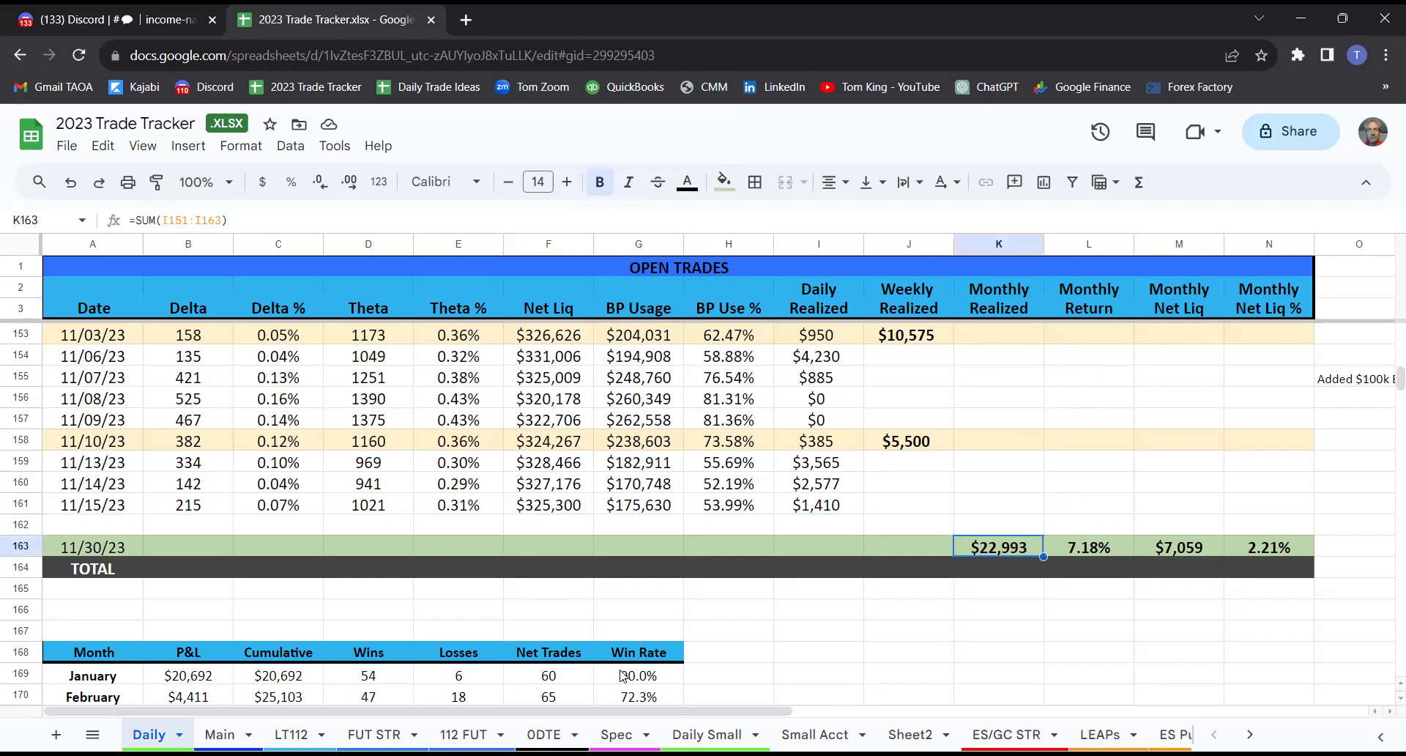
pyautogui.click(1082, 549)
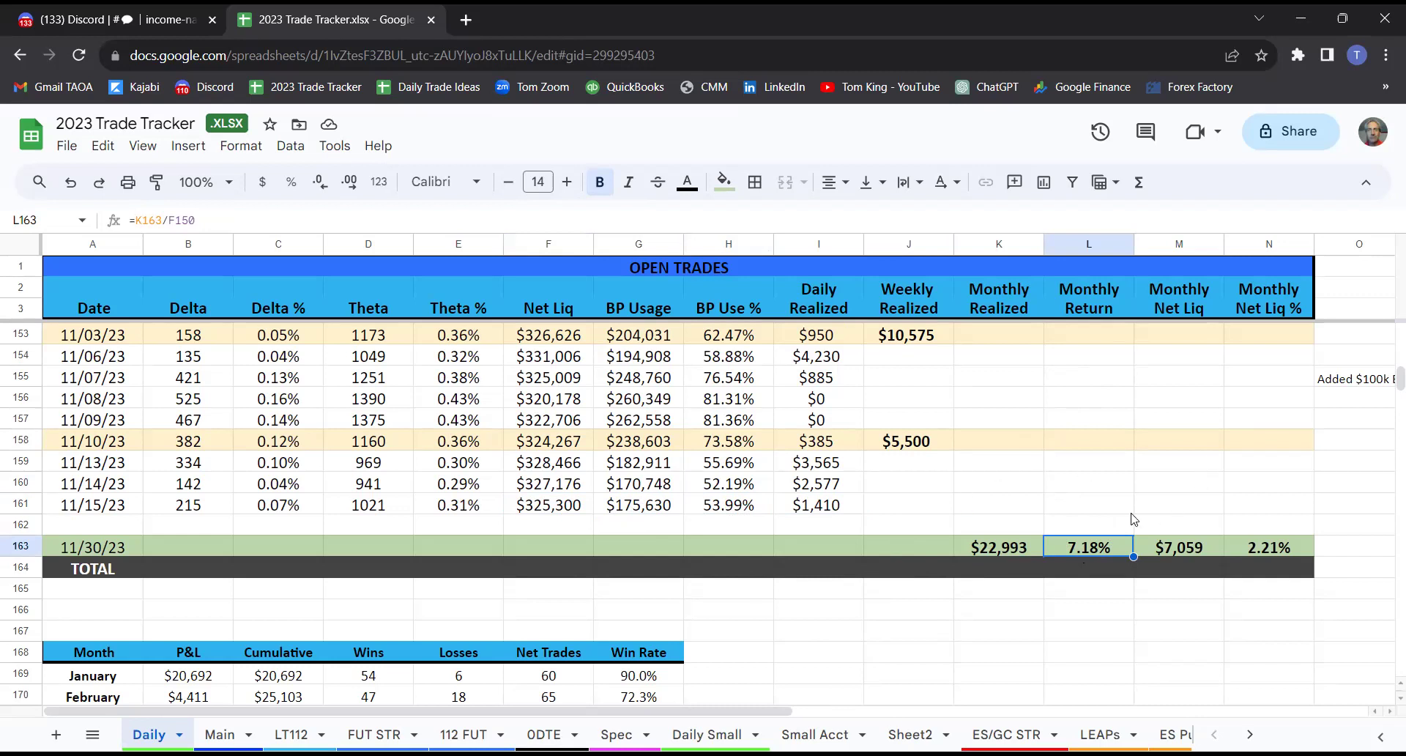
pyautogui.click(995, 555)
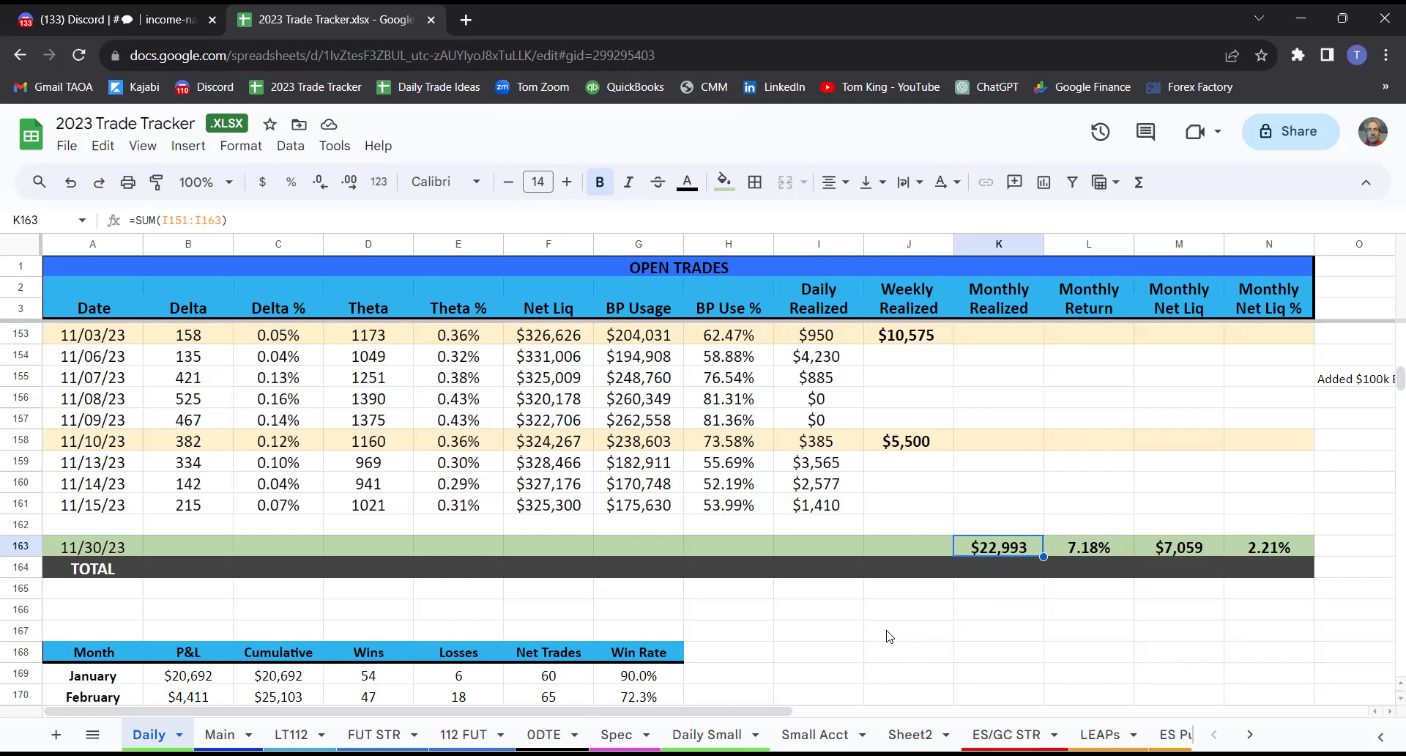
pyautogui.click(1082, 547)
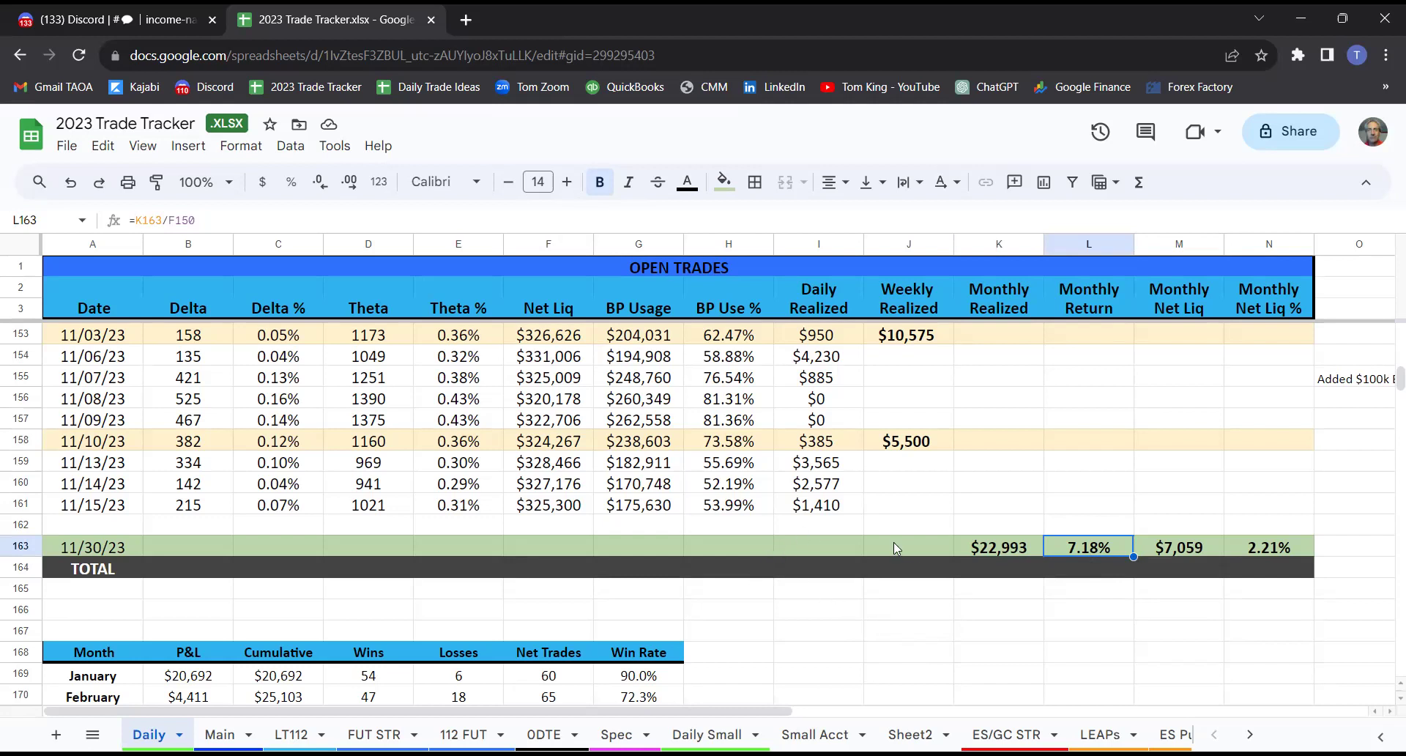
pyautogui.click(1022, 549)
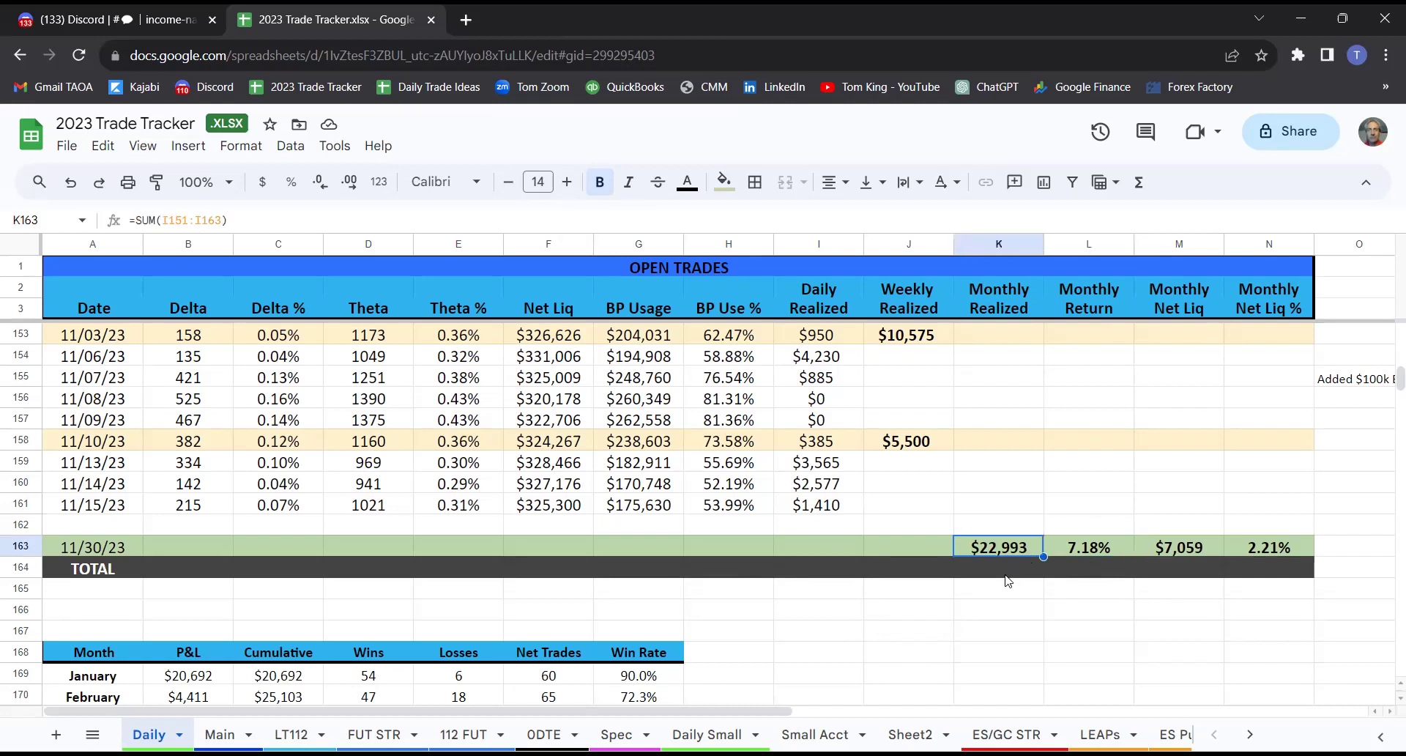
# - Change the Monthly Net Liq formula in M163 to =F161-F150 so it uses the 11/15/23 row
pyautogui.click(1182, 548)
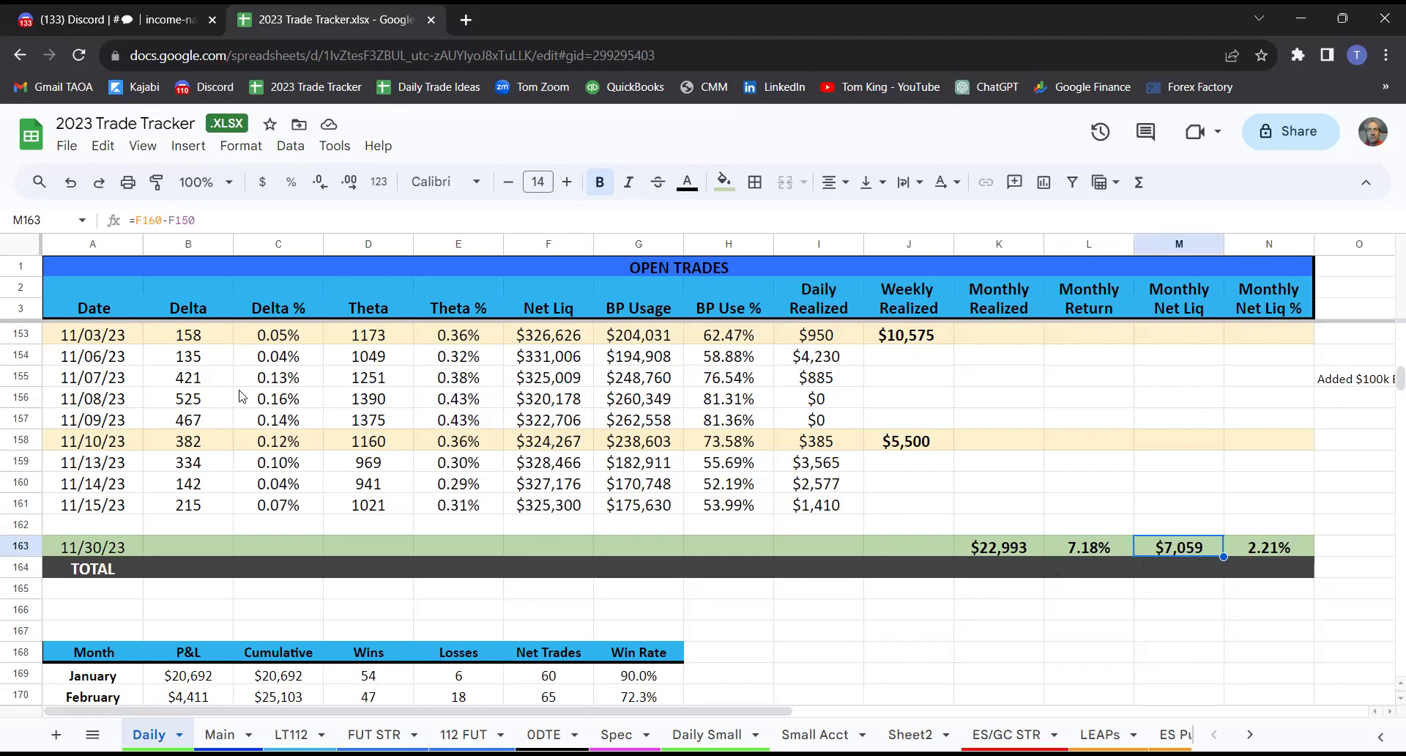
pyautogui.click(157, 220)
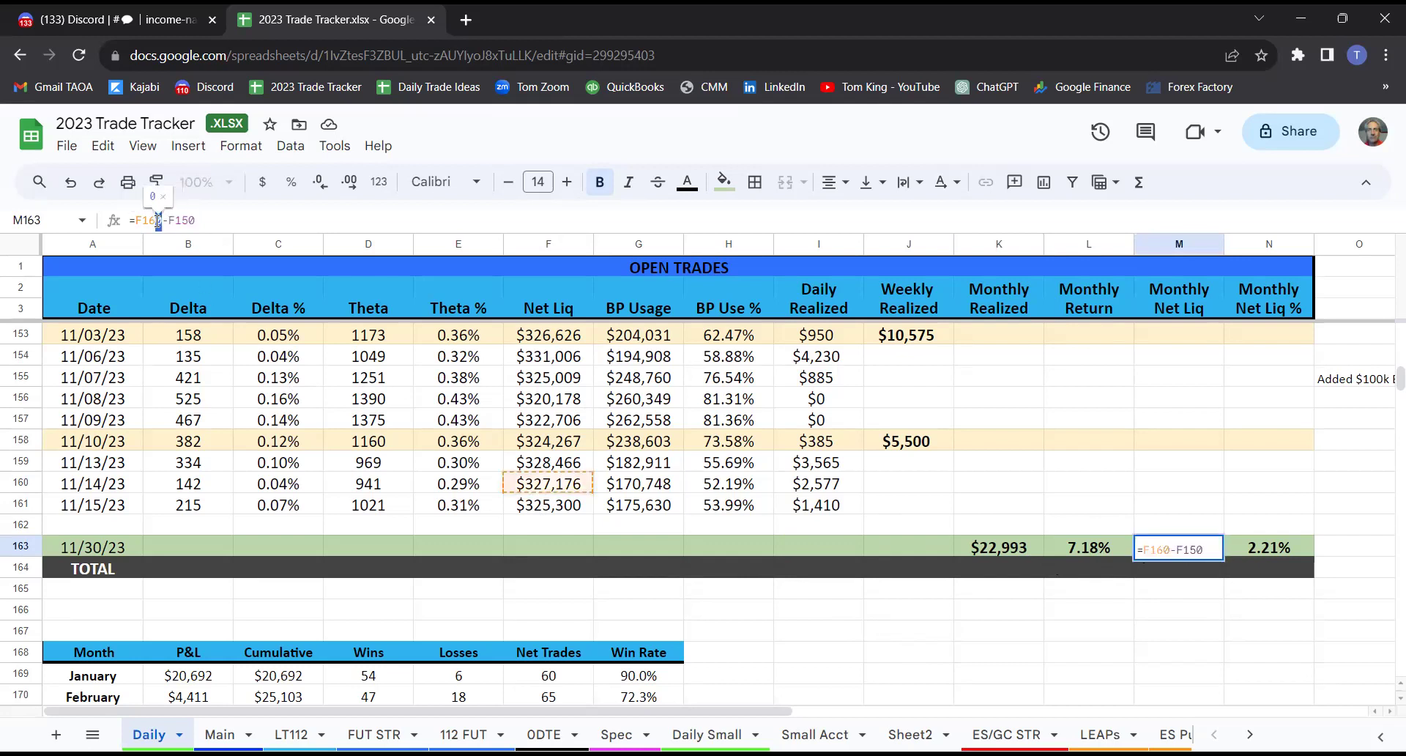
pyautogui.press('Return')
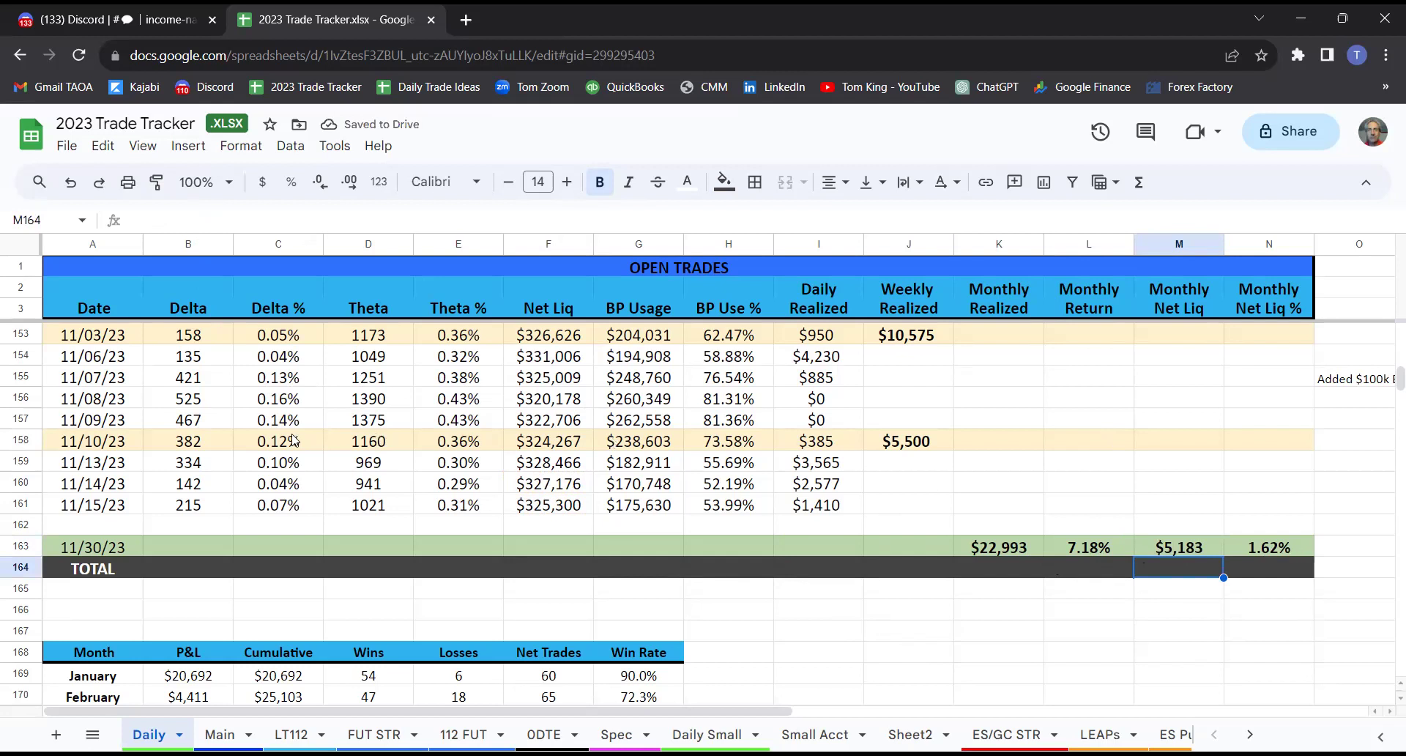
# - On the Main sheet, fill the closed /GC strangle row A57:T57 with green to match the other winning trades
pyautogui.click(219, 733)
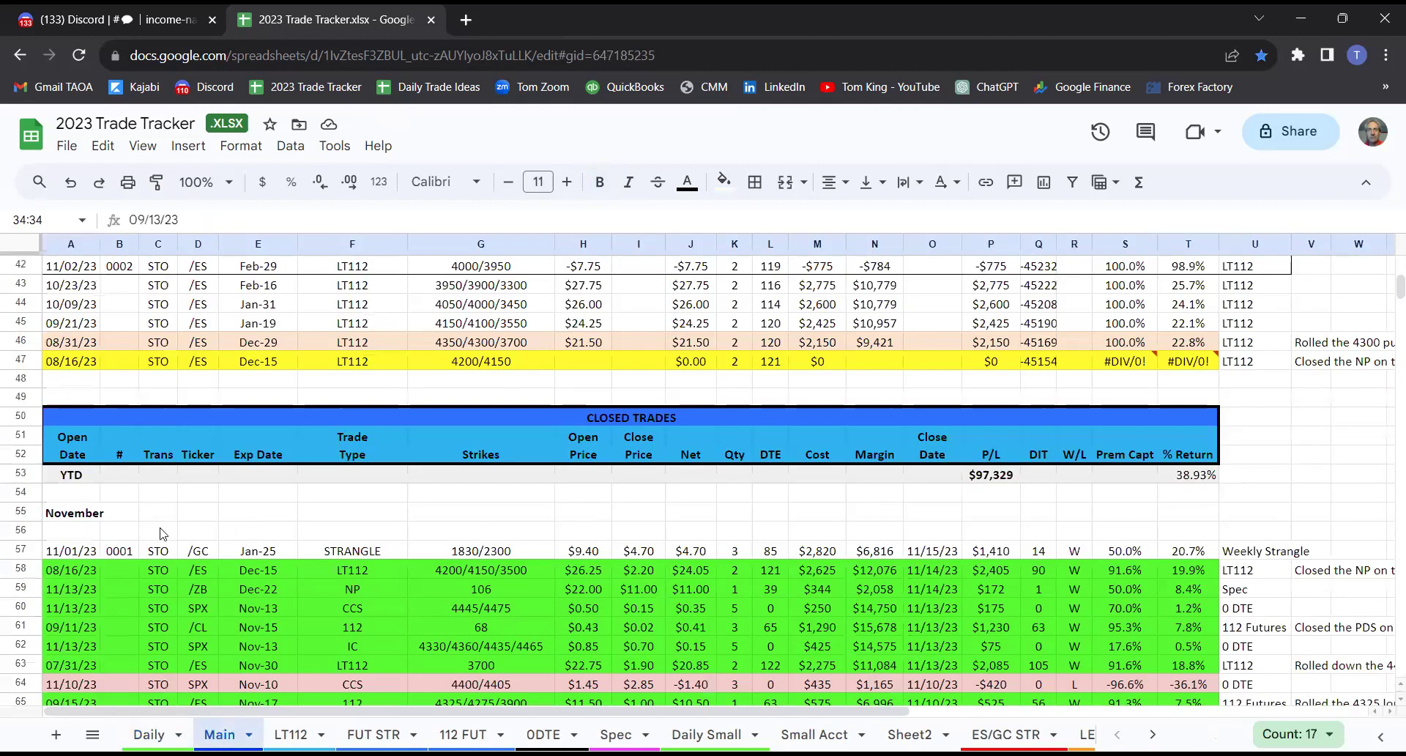
pyautogui.moveTo(52, 550); pyautogui.dragTo(1151, 568)
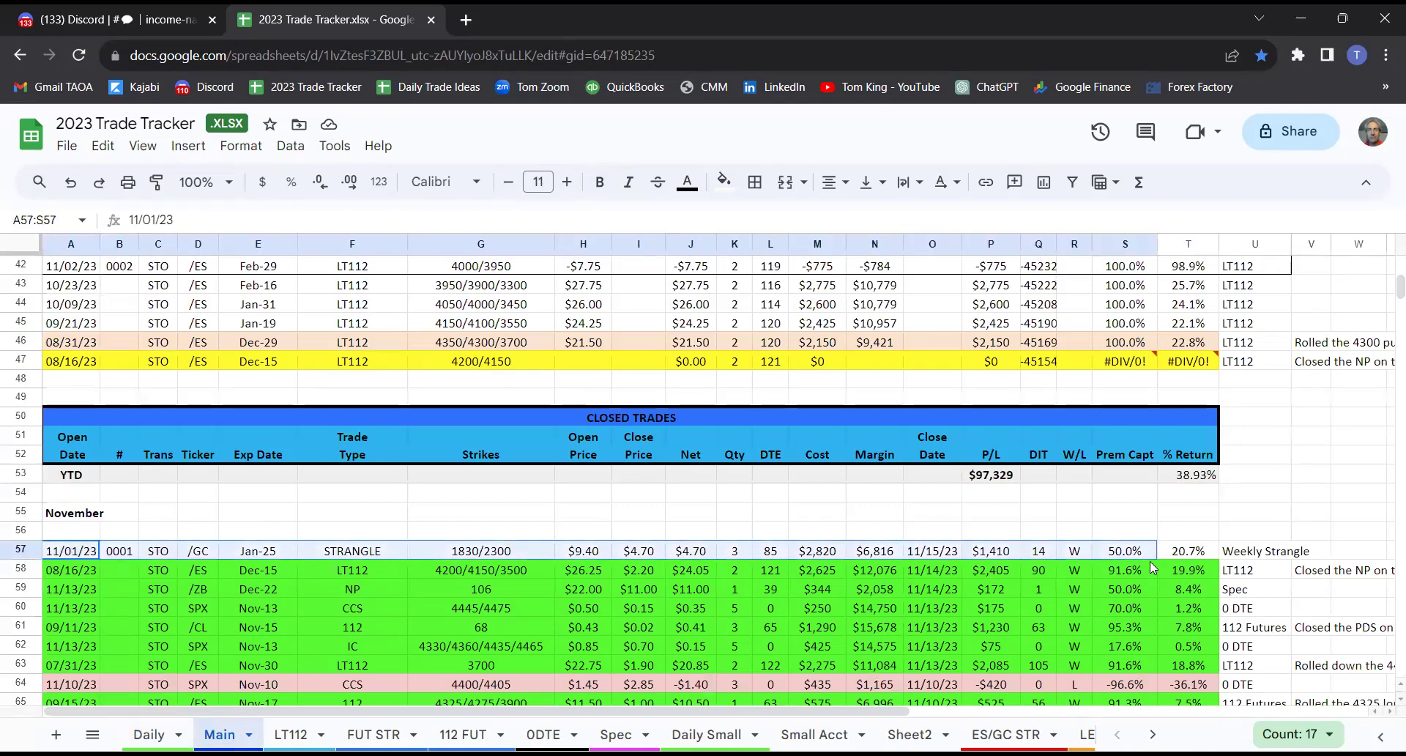
pyautogui.click(459, 512)
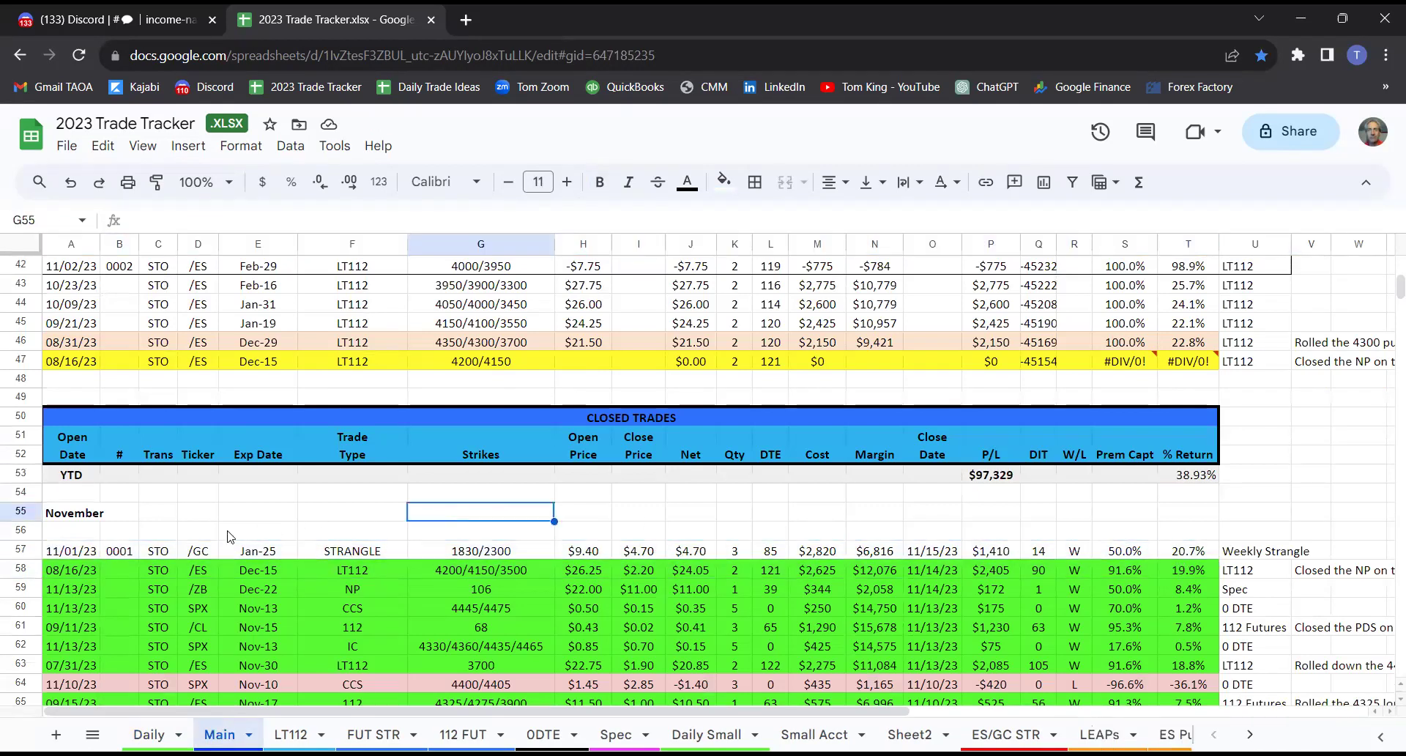
pyautogui.click(93, 556)
pyautogui.moveTo(1106, 552); pyautogui.dragTo(1190, 552)
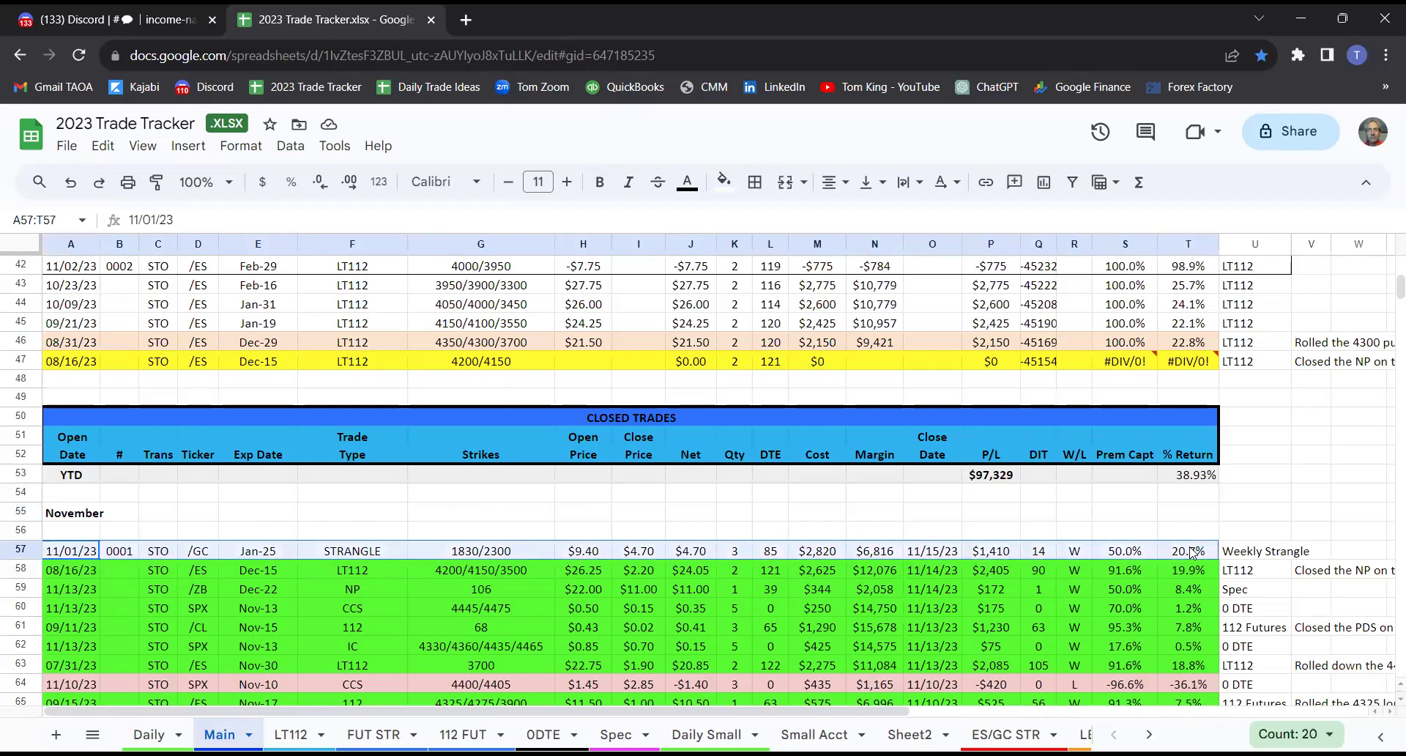
pyautogui.click(724, 181)
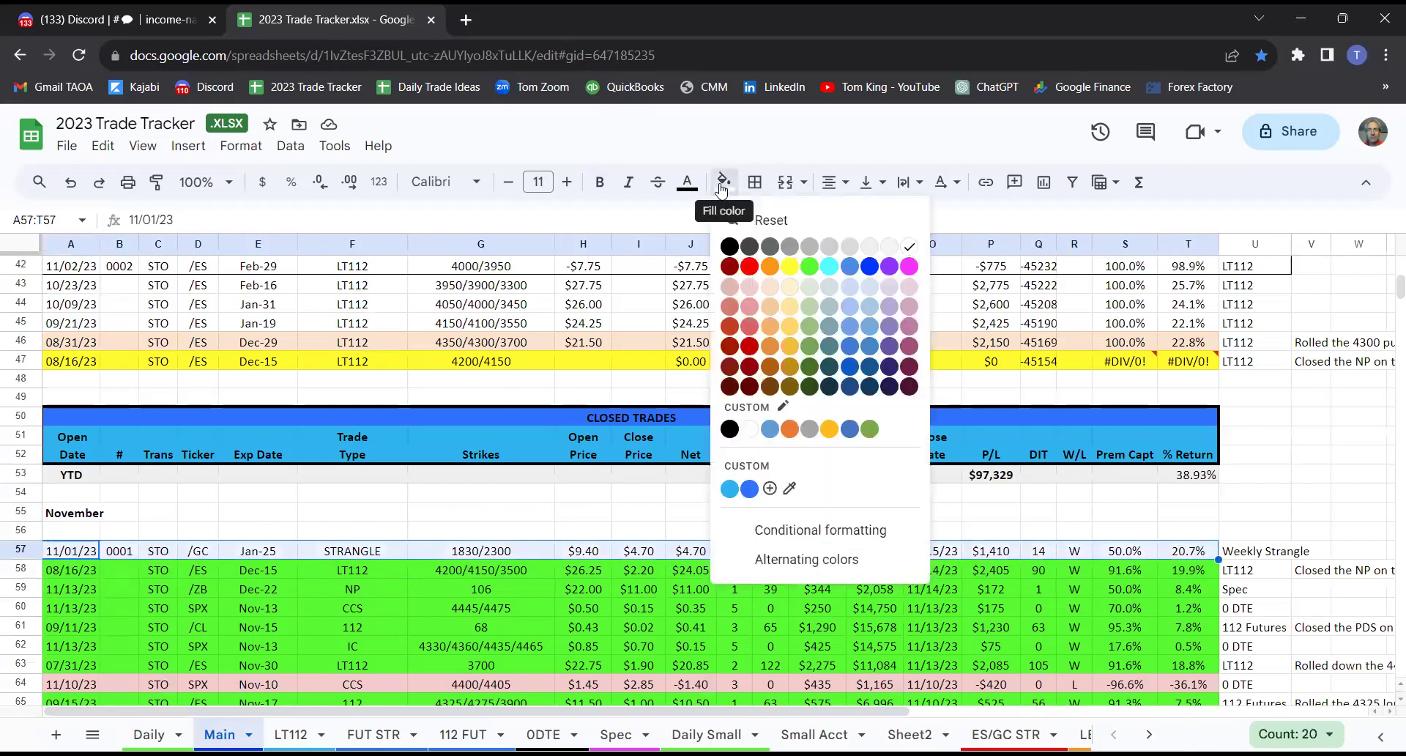
pyautogui.click(809, 266)
# - Review the entry details of the closed /GC strangle in row 57, from open date and ticker through expiration, strikes and open price
pyautogui.click(69, 549)
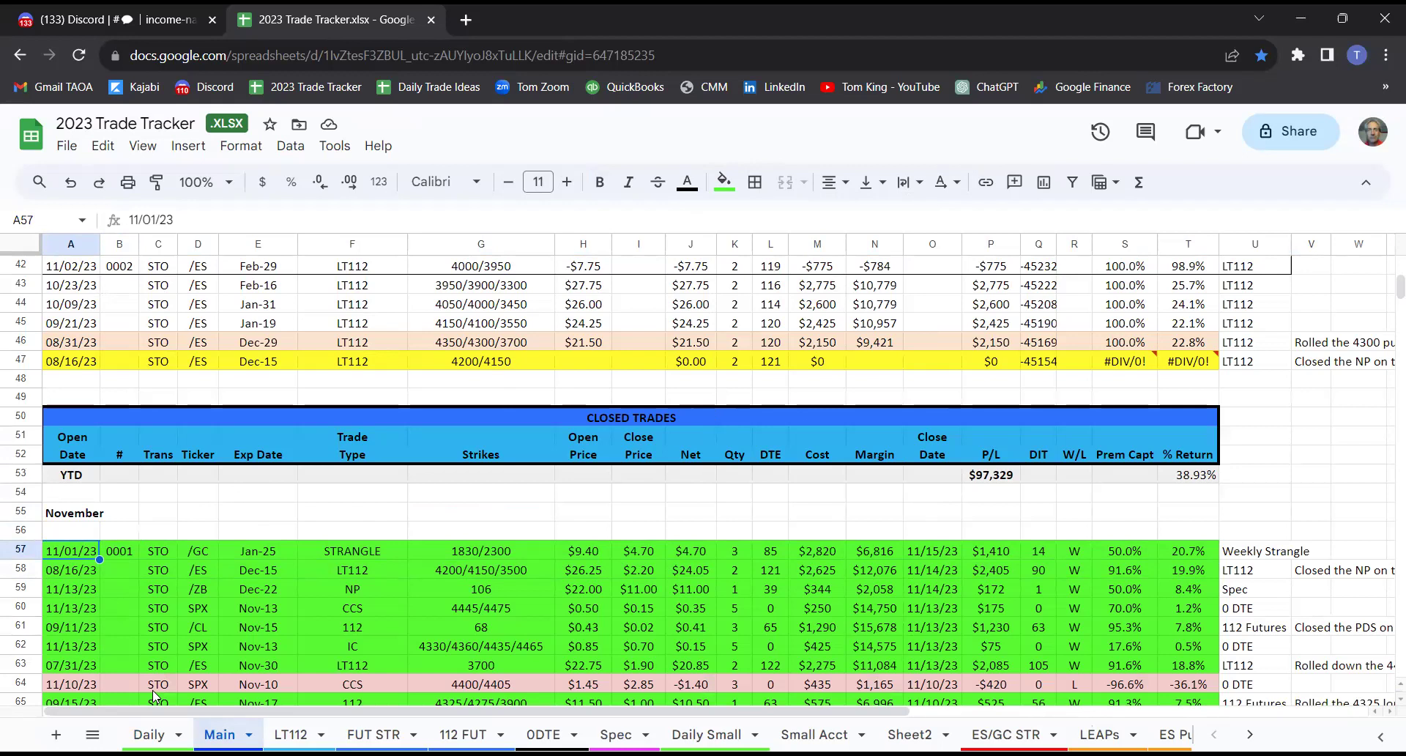
pyautogui.press('Right')
pyautogui.press('Right')
pyautogui.press('Right')
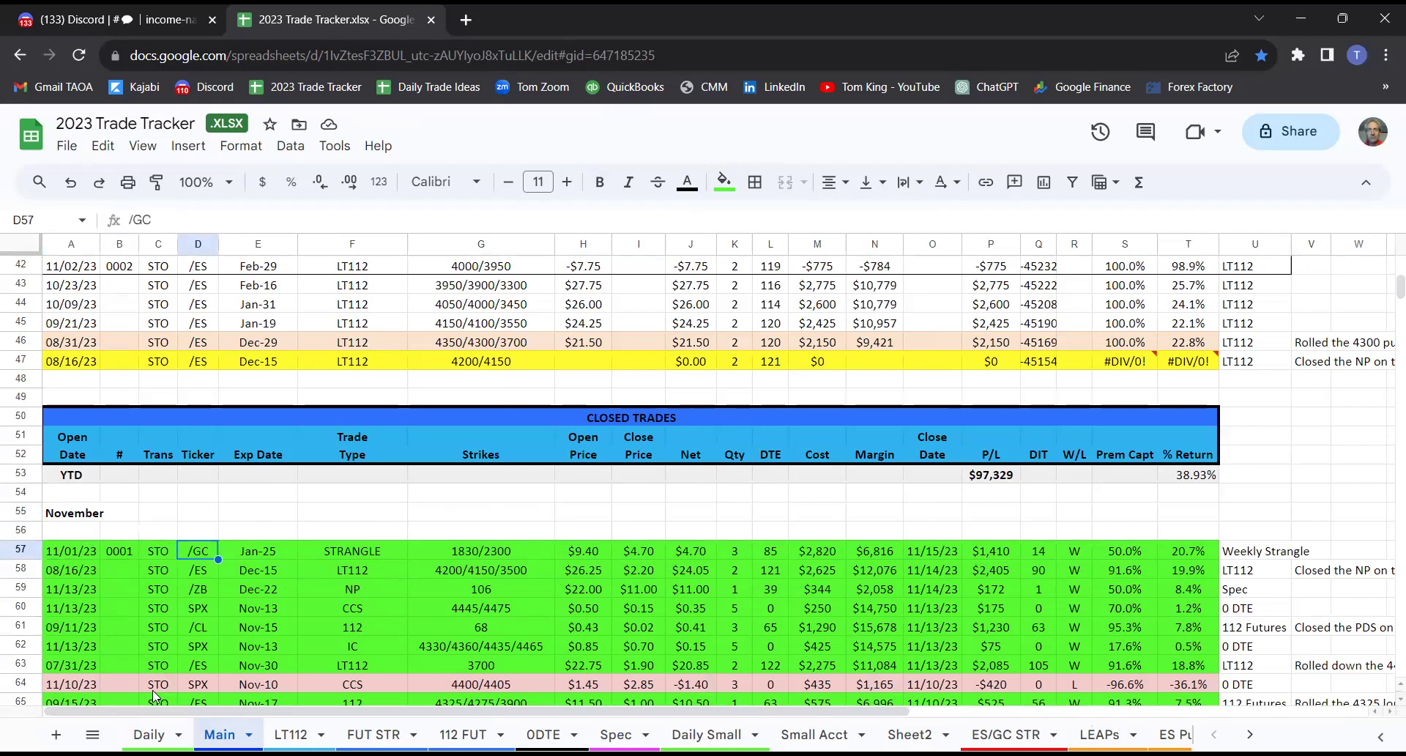
pyautogui.press('Right')
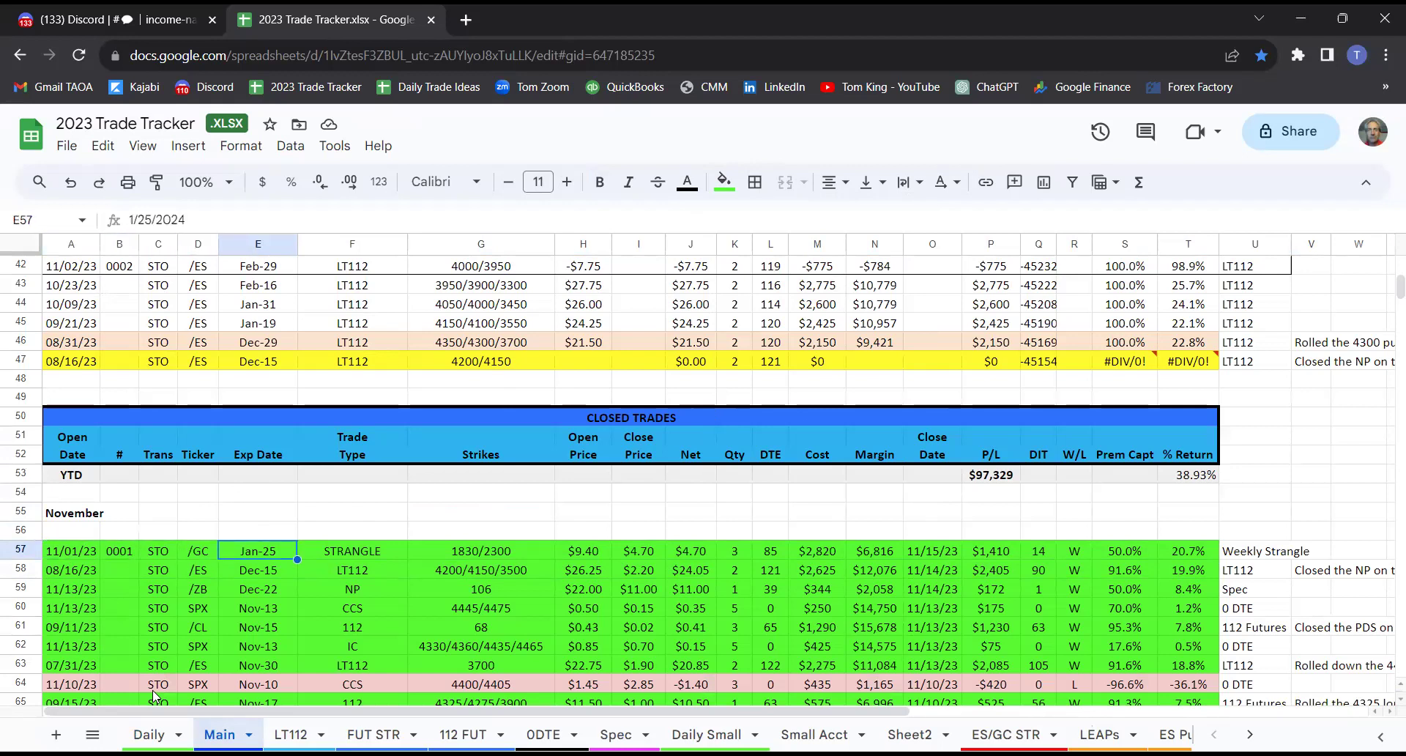
pyautogui.press('Right')
pyautogui.press('Right')
pyautogui.press('Right')
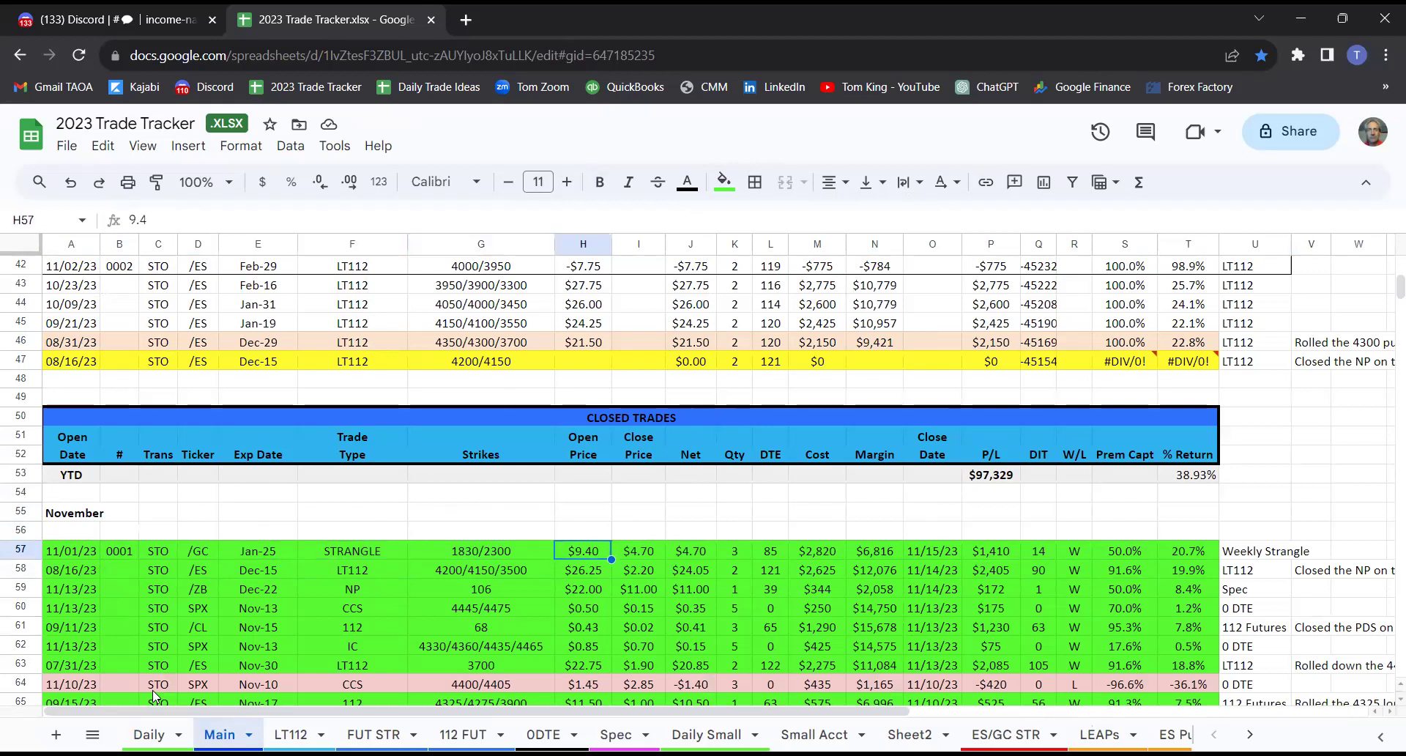
# - Check the /GC strangle's closing figures in row 57, including P/L, days in trade, premium captured and % return
pyautogui.press('Right')
pyautogui.press('Right')
pyautogui.press('Right')
pyautogui.press('Right')
pyautogui.press('Right')
pyautogui.press('Right')
pyautogui.press('Right')
pyautogui.press('Right')
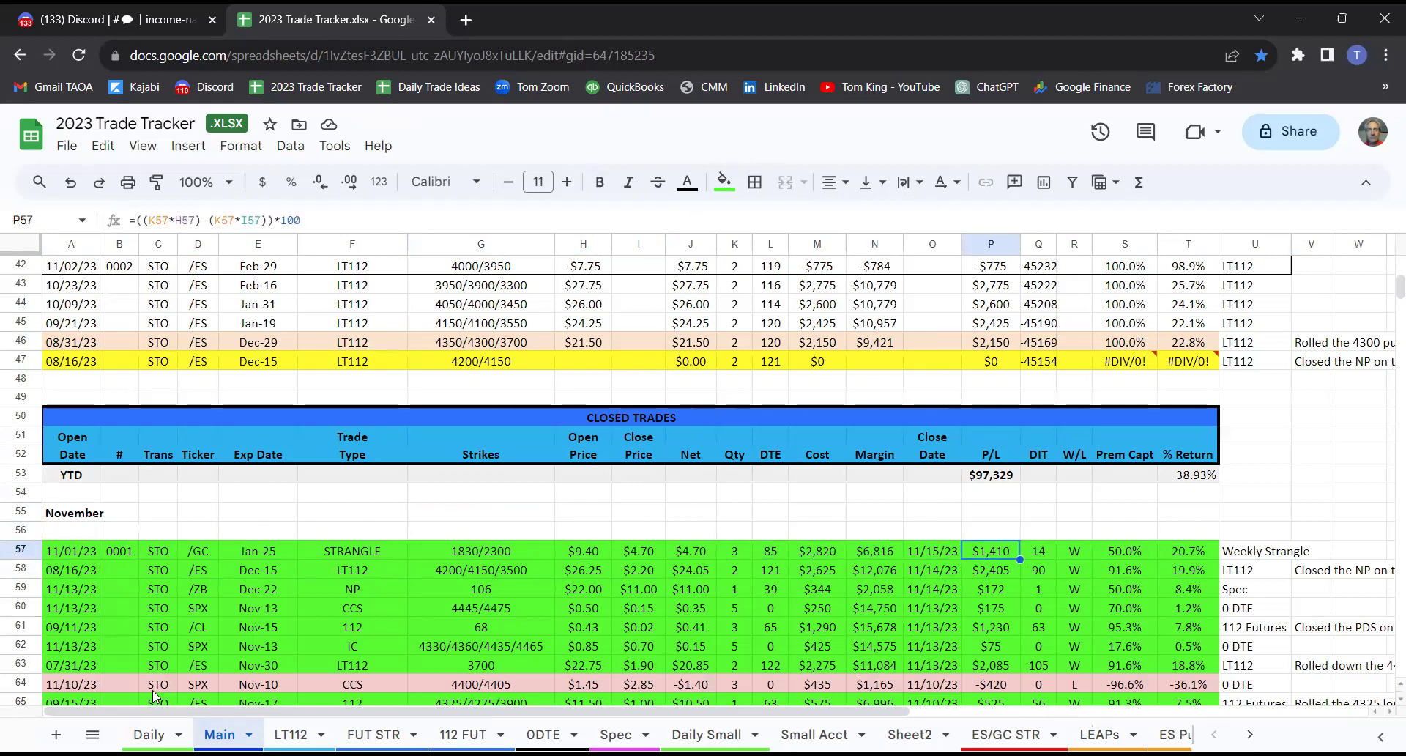
pyautogui.press('Right')
pyautogui.press('Right')
pyautogui.press('Right')
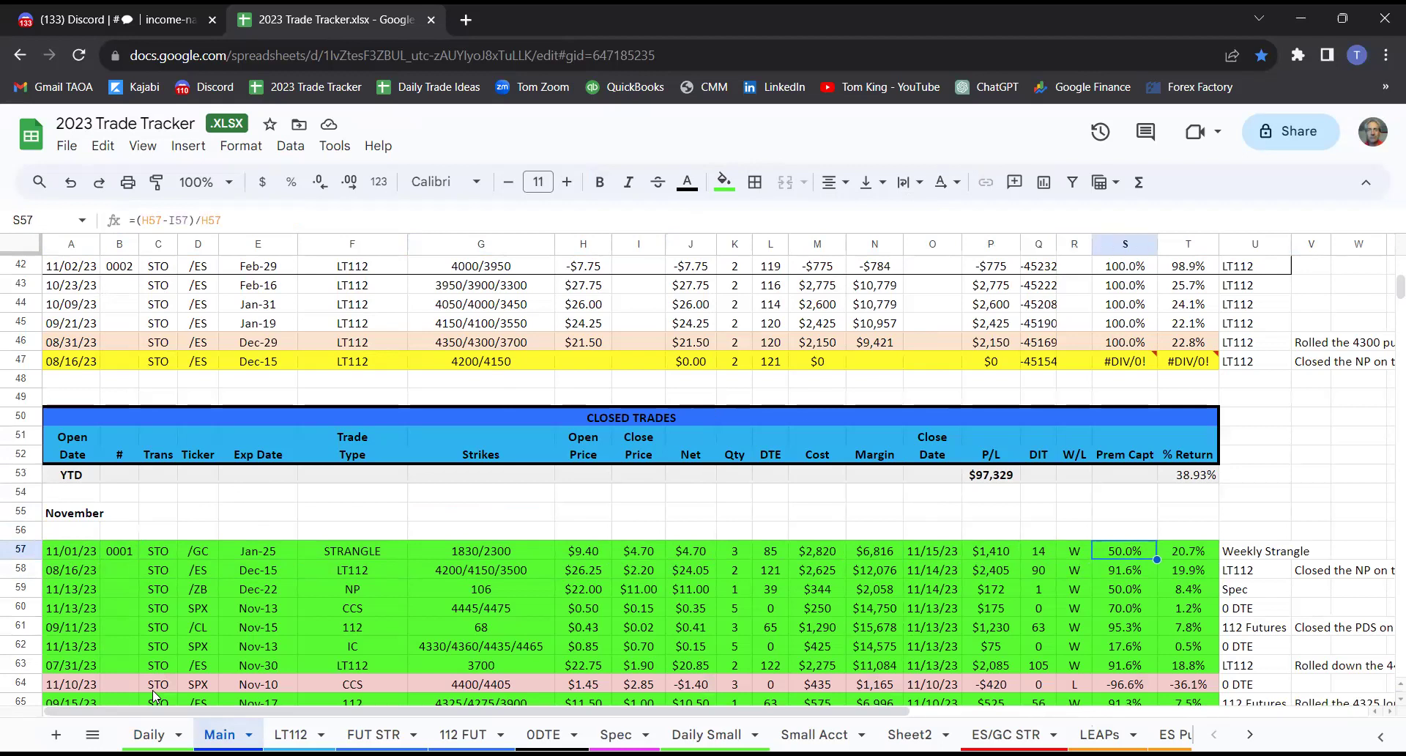
pyautogui.press('Right')
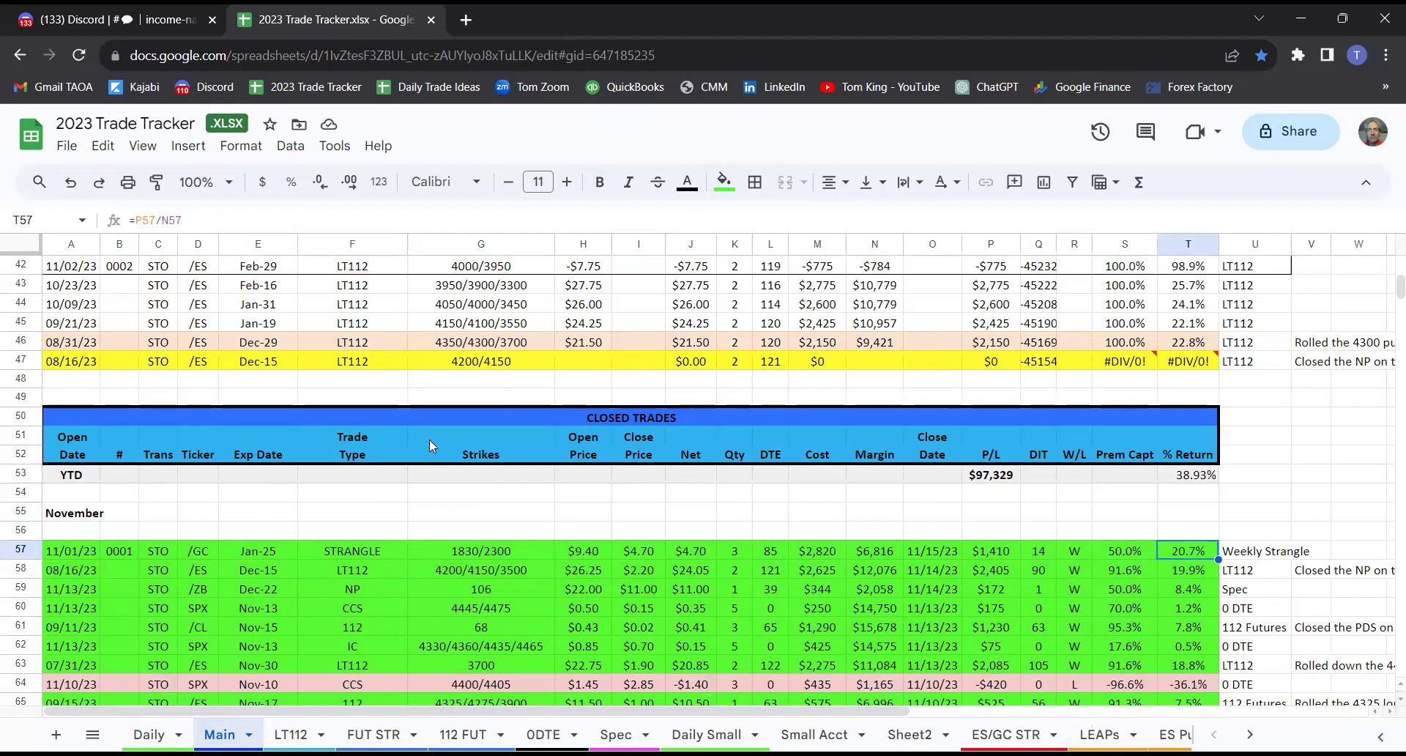
# - Copy the closed /GC strangle row 57 from the Main sheet into row 9 of the FUT STR sheet under November
pyautogui.click(22, 549)
pyautogui.hotkey('ctrl', 'c')
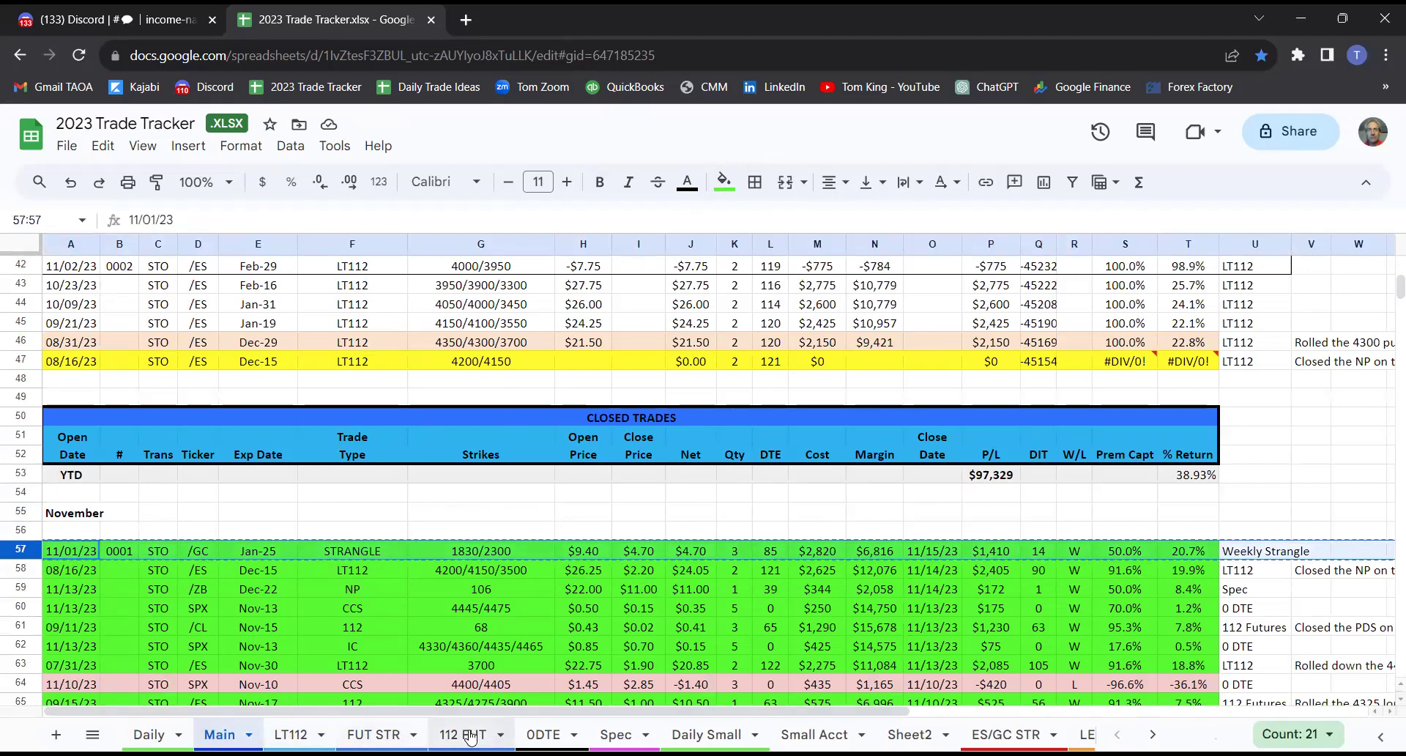
pyautogui.click(373, 736)
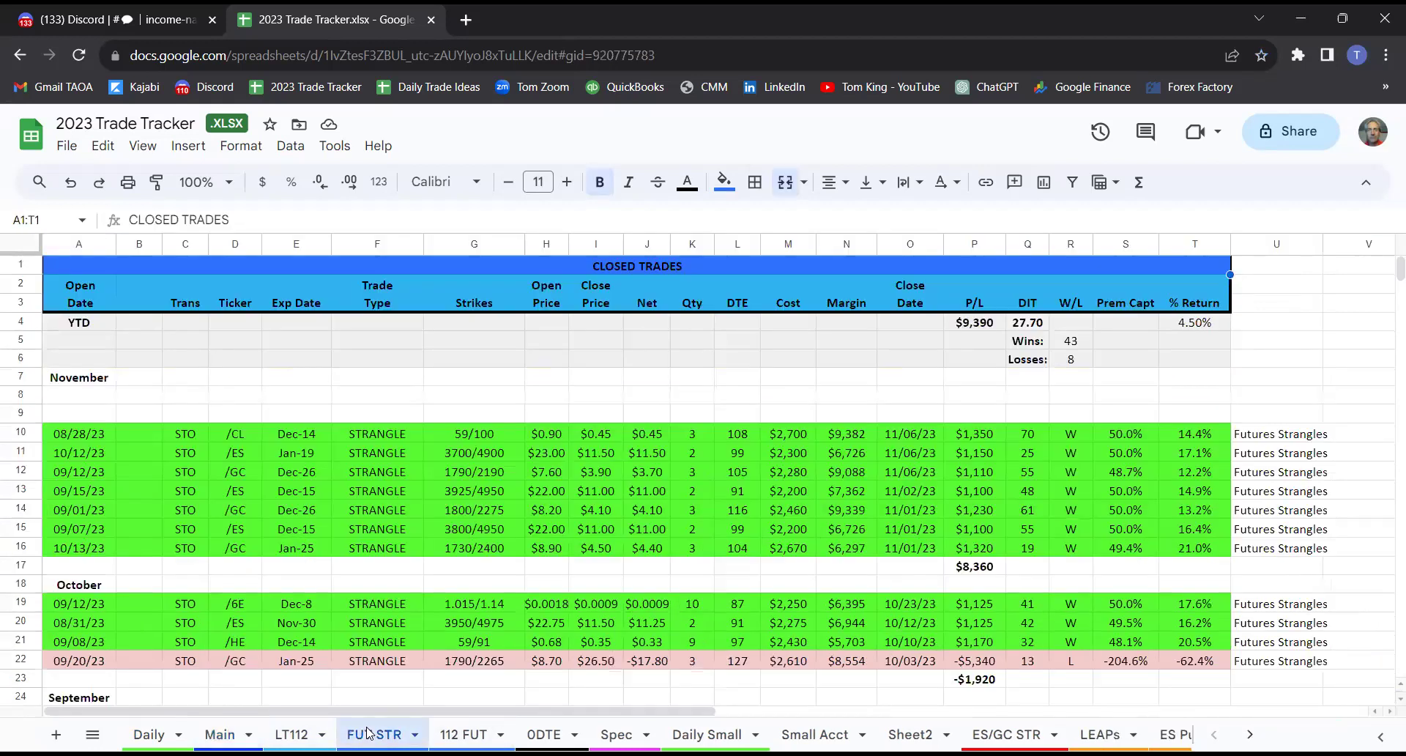
pyautogui.click(80, 416)
pyautogui.hotkey('ctrl', 'v')
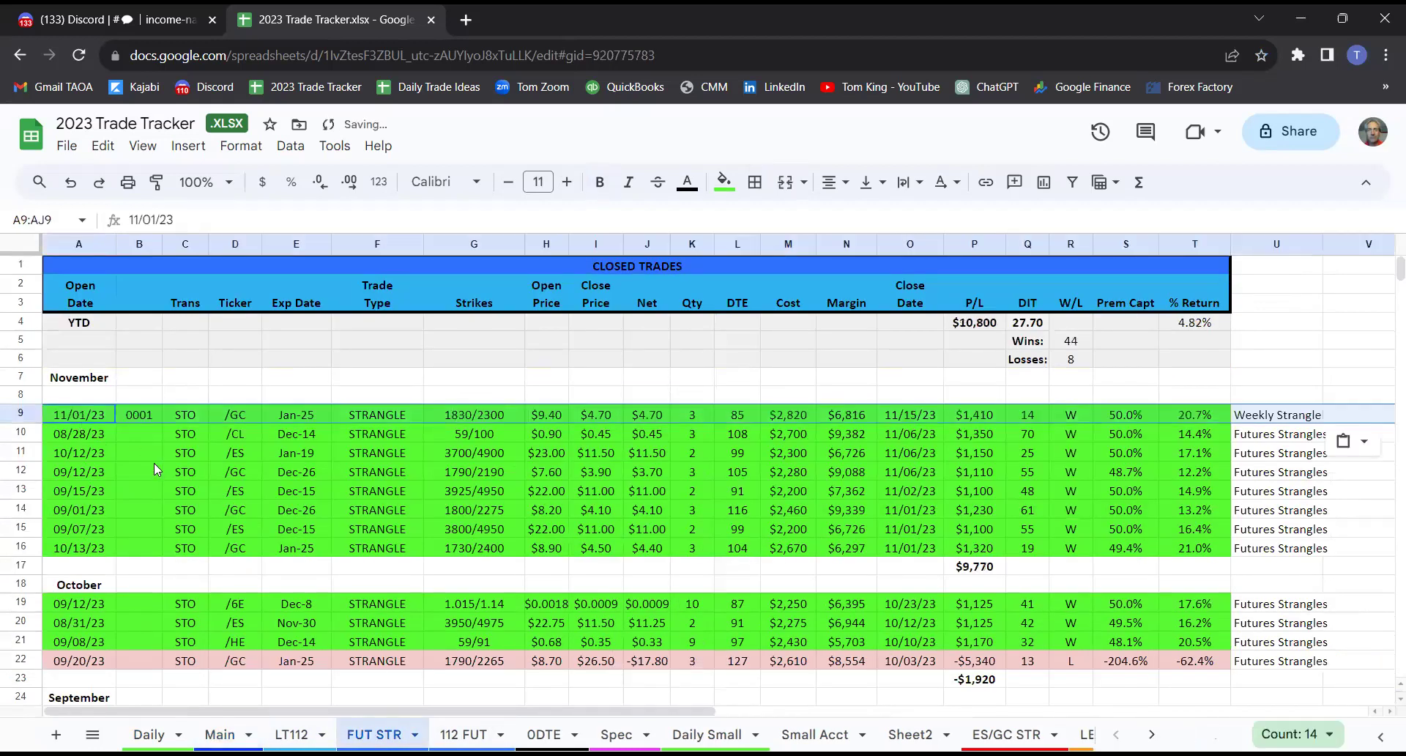
# - Examine the added strangle's P/L, the November P/L subtotal and the month's W/L entries on the FUT STR sheet
pyautogui.click(972, 416)
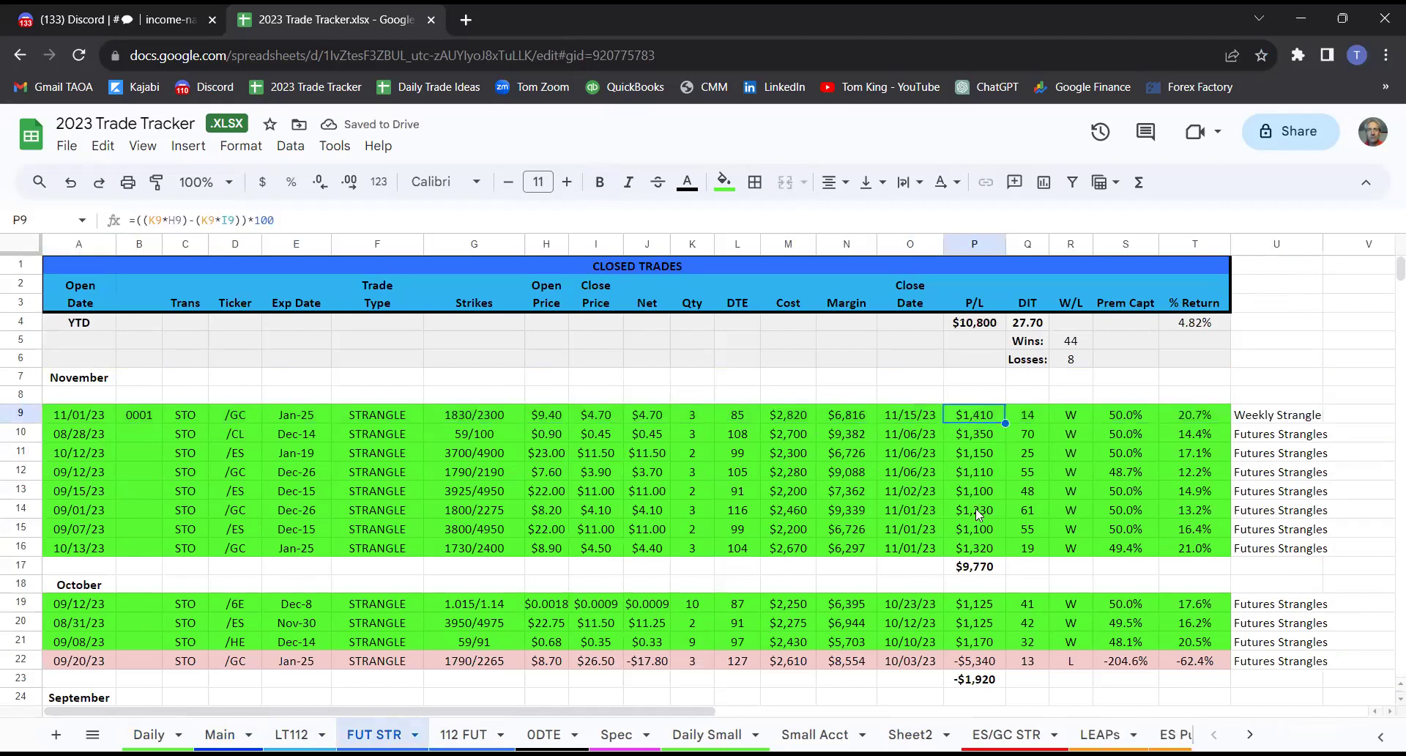
pyautogui.click(968, 569)
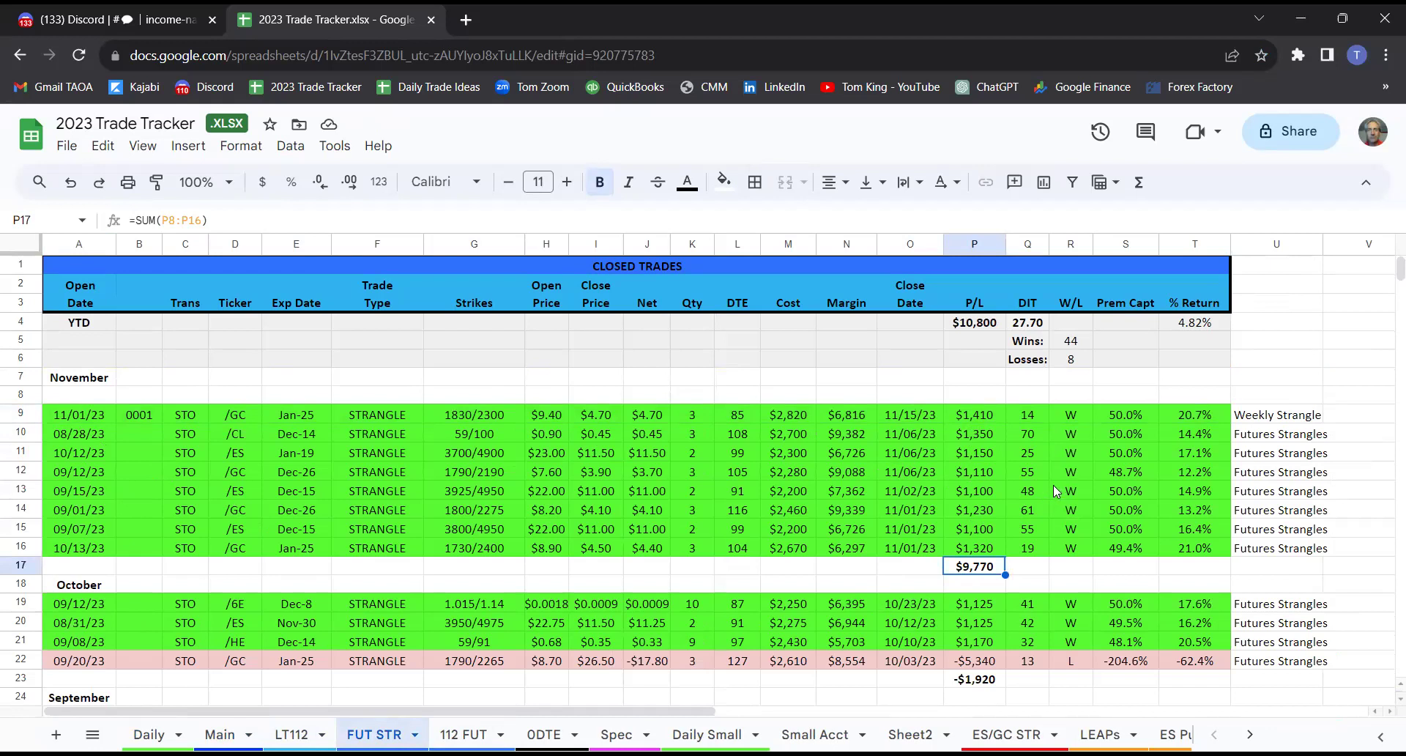
pyautogui.moveTo(1066, 414); pyautogui.dragTo(1072, 561)
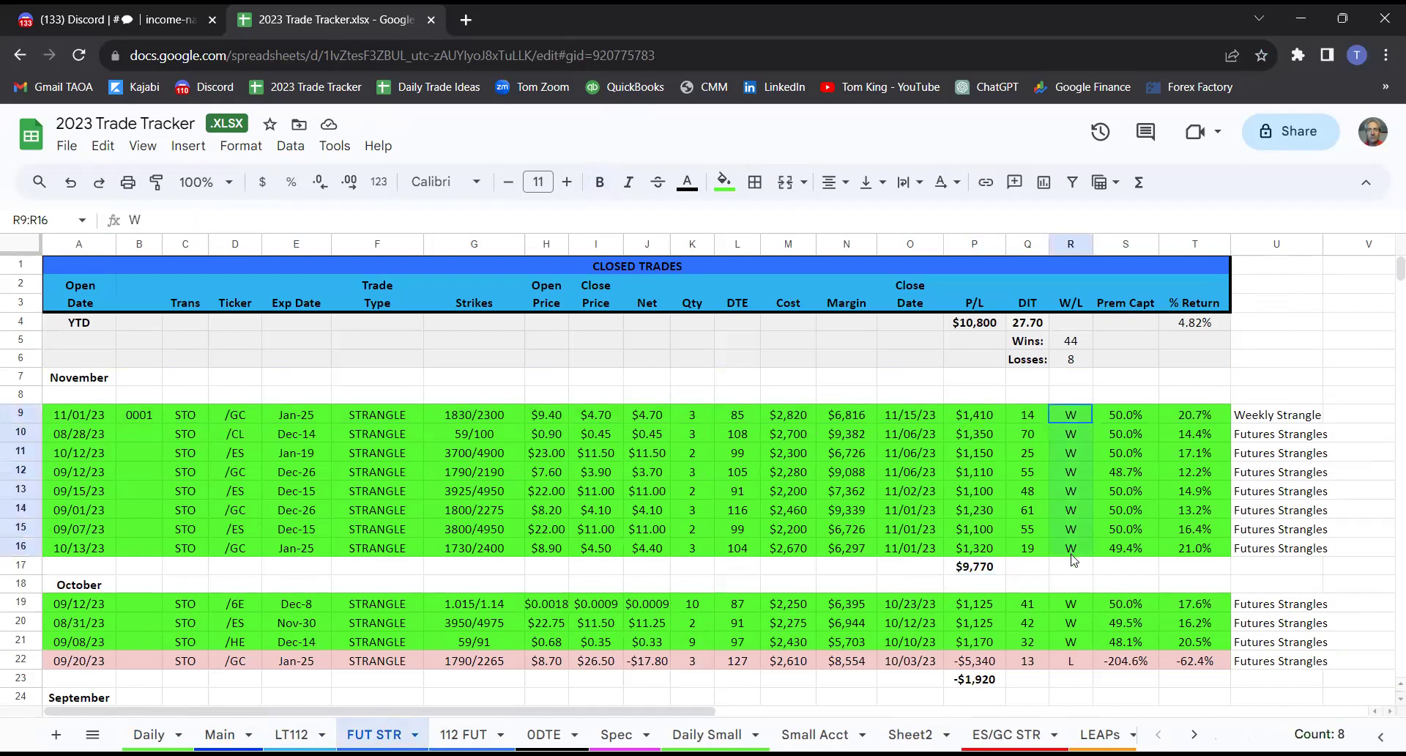
pyautogui.click(874, 505)
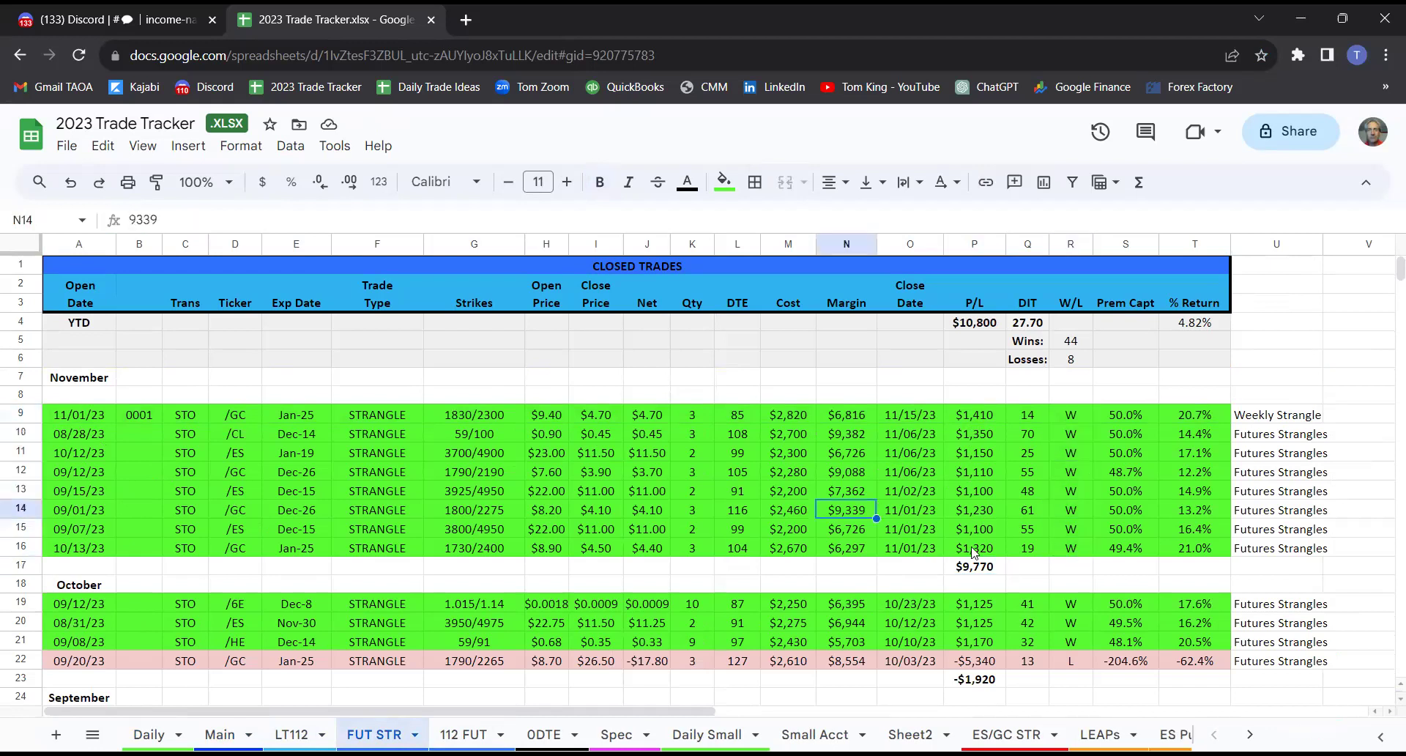
# - Compare the days in trade of November's four /GC strangles, and check the YTD P/L and premium captured figures
pyautogui.click(247, 547)
pyautogui.click(249, 507)
pyautogui.click(246, 472)
pyautogui.click(246, 416)
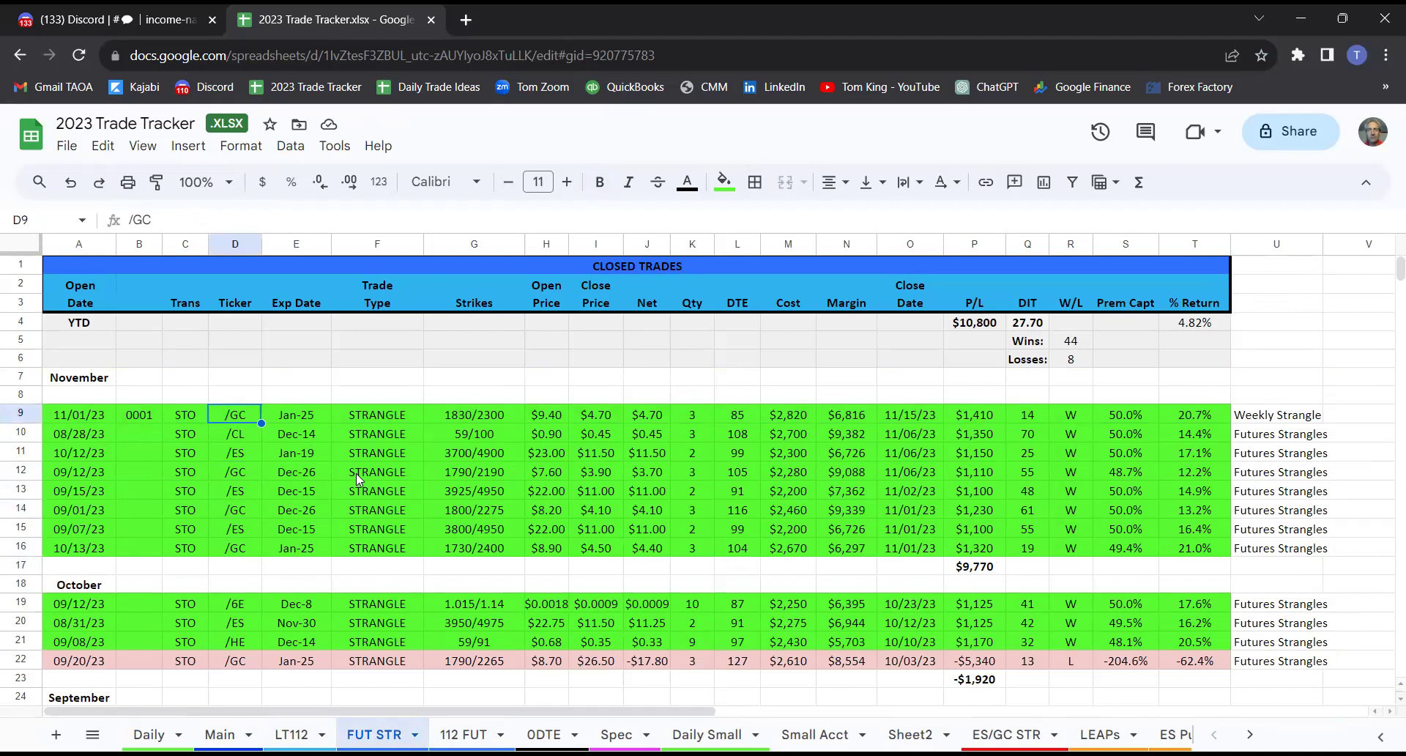
pyautogui.click(1040, 548)
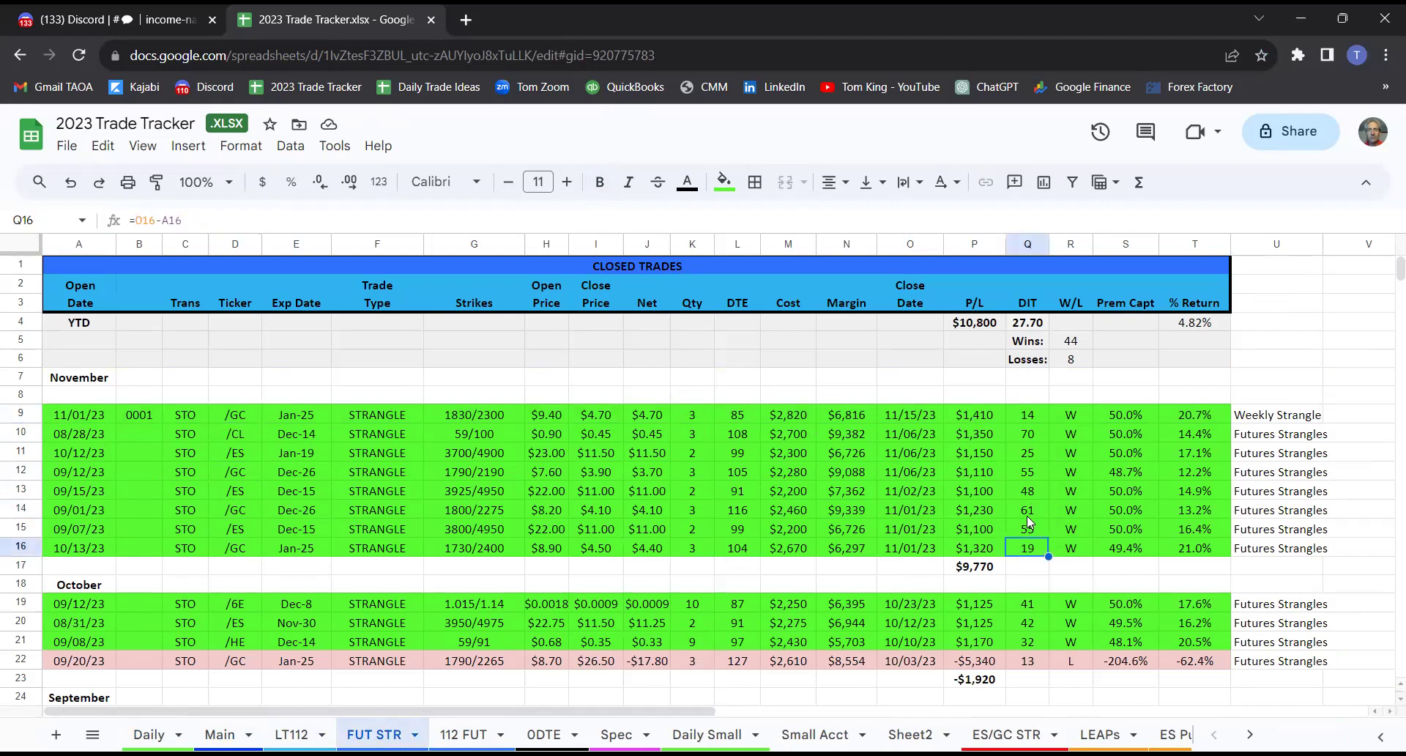
pyautogui.click(1028, 513)
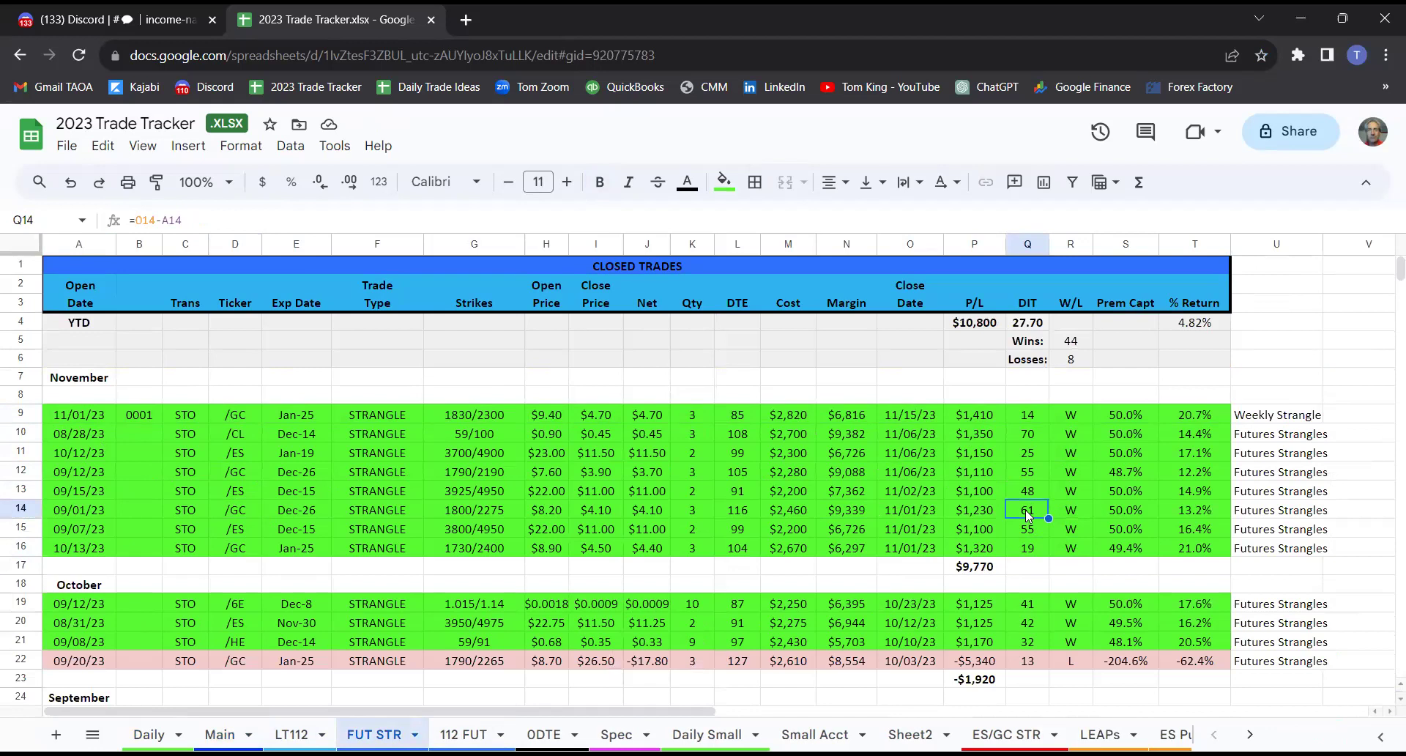
pyautogui.click(1028, 473)
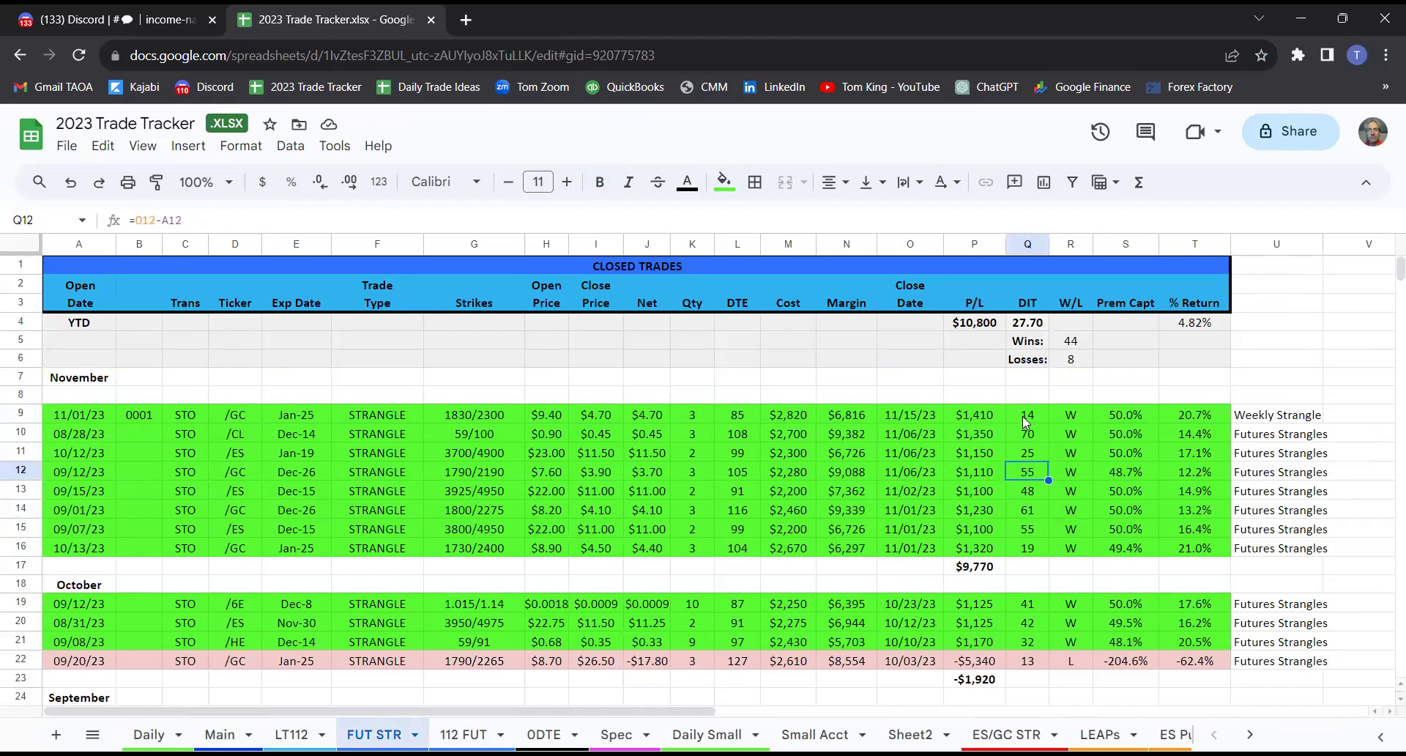
pyautogui.click(1026, 417)
pyautogui.click(1027, 554)
pyautogui.click(1024, 419)
pyautogui.click(1024, 551)
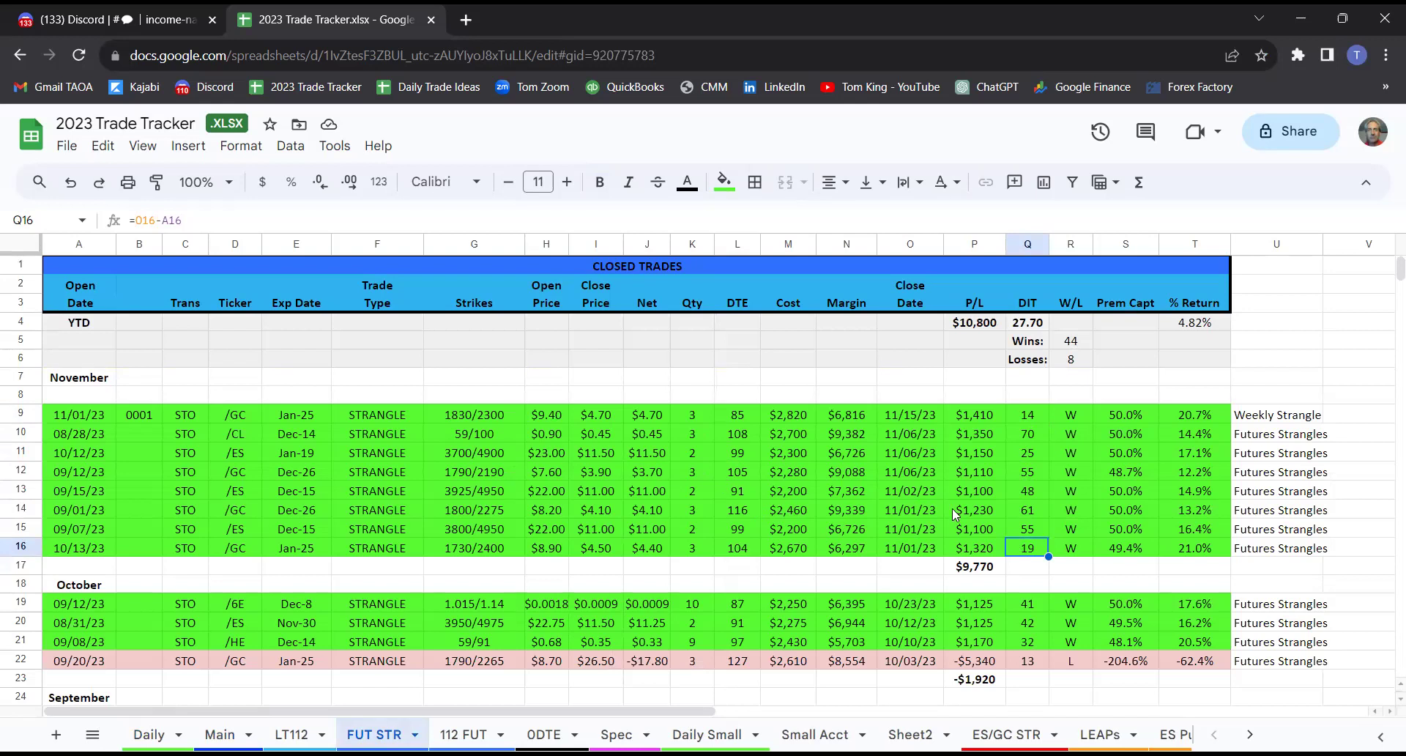
pyautogui.click(1027, 515)
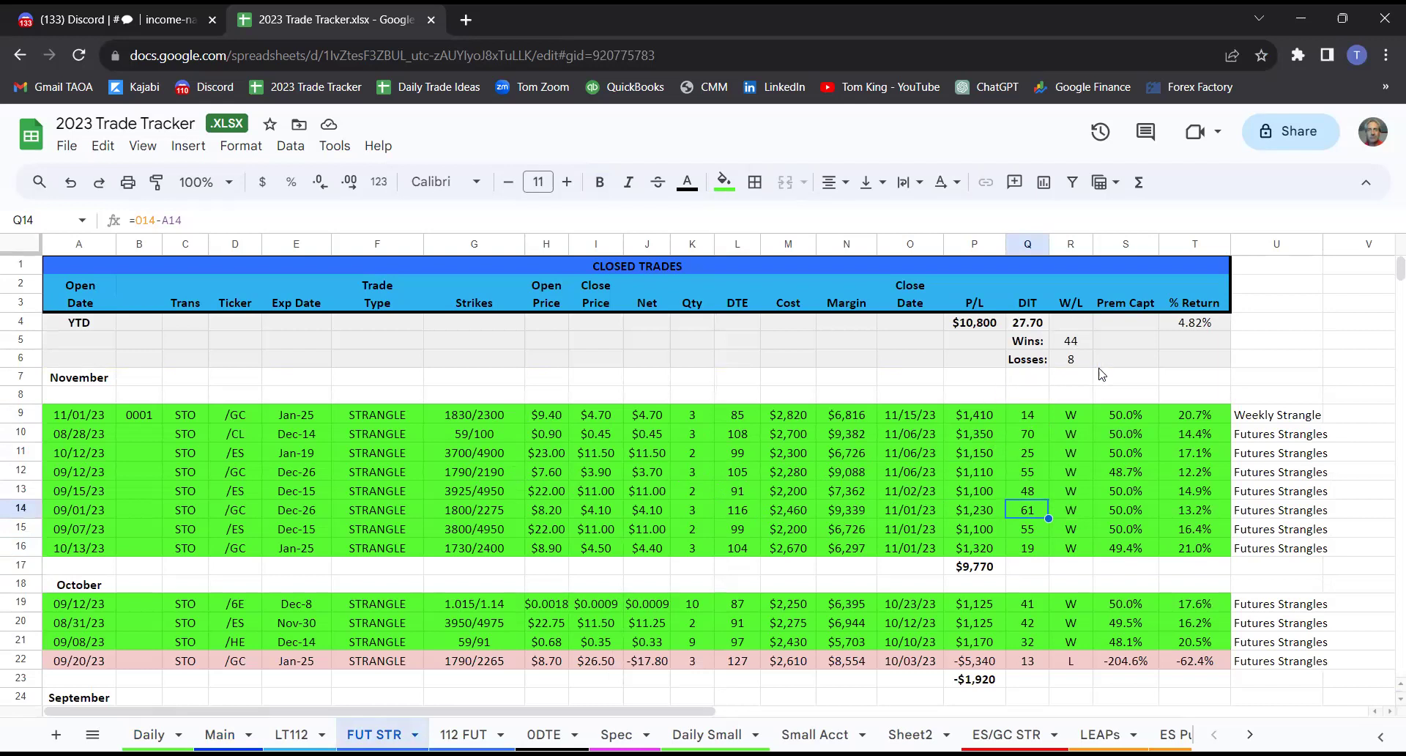
pyautogui.click(982, 325)
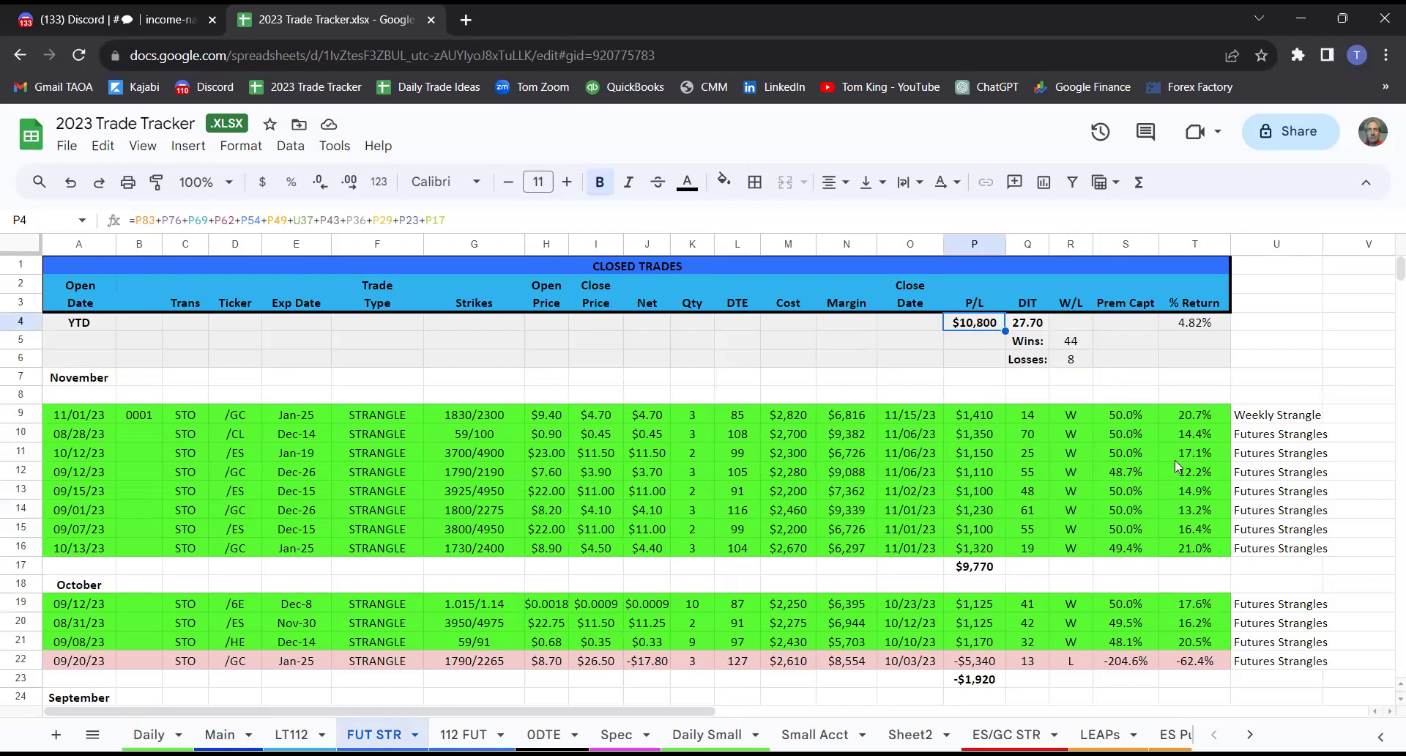
pyautogui.click(1125, 491)
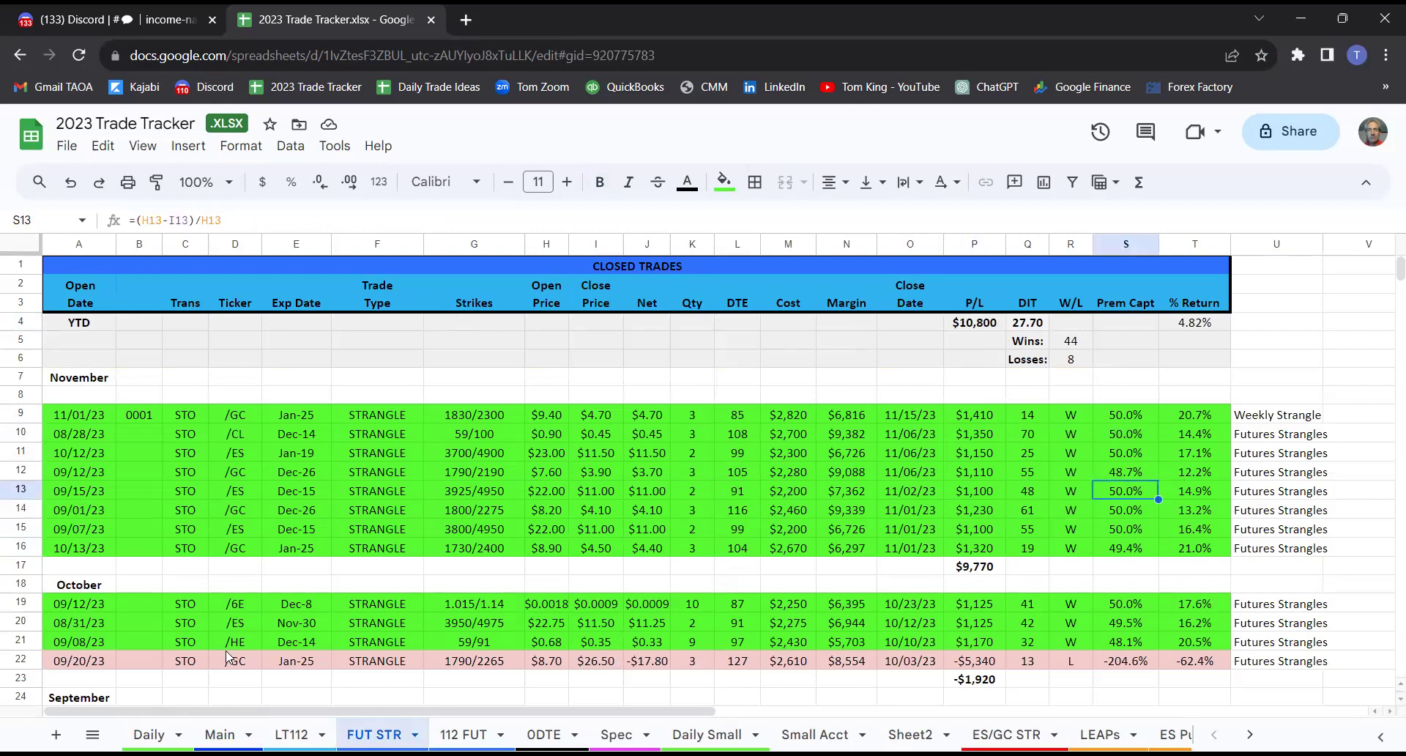
# - On the Main sheet, examine November's win and loss counts, win rate and total P/L below the closed trades
pyautogui.click(222, 734)
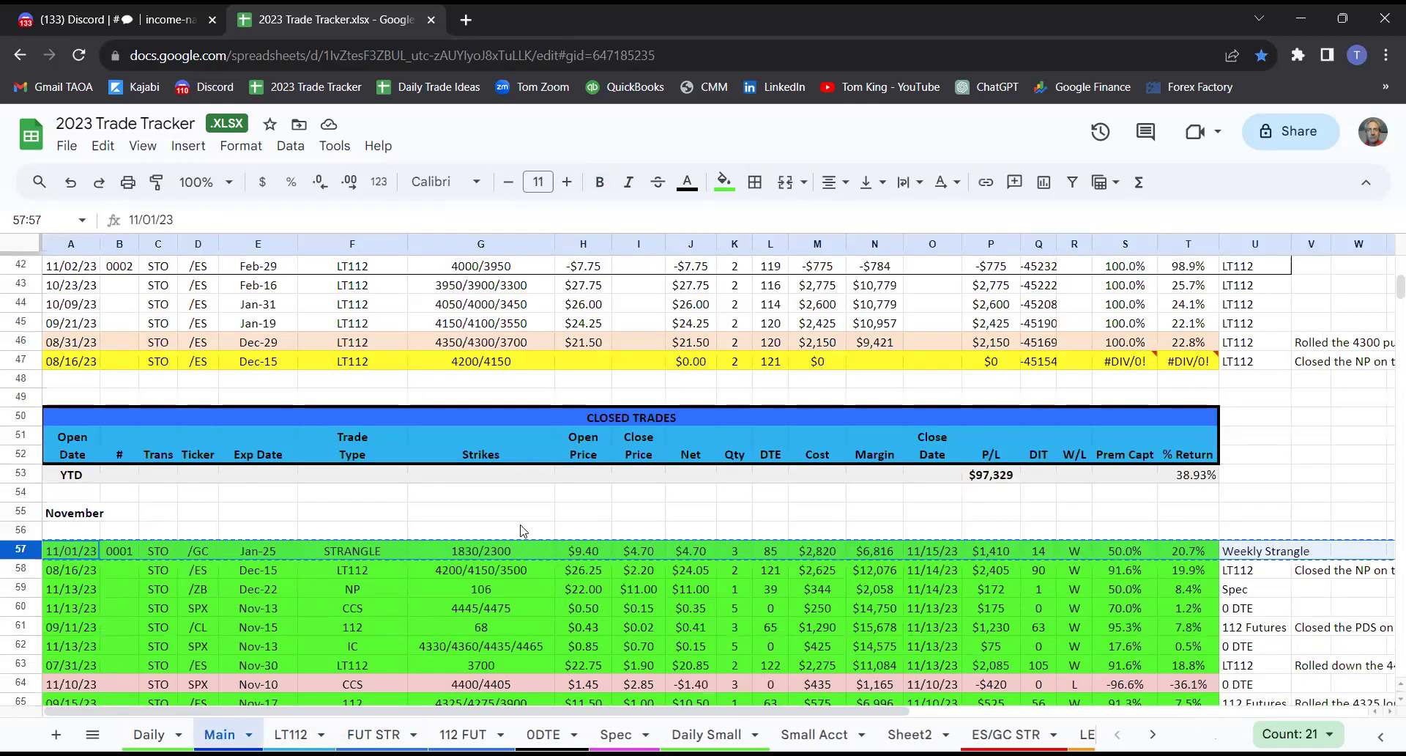
pyautogui.click(977, 512)
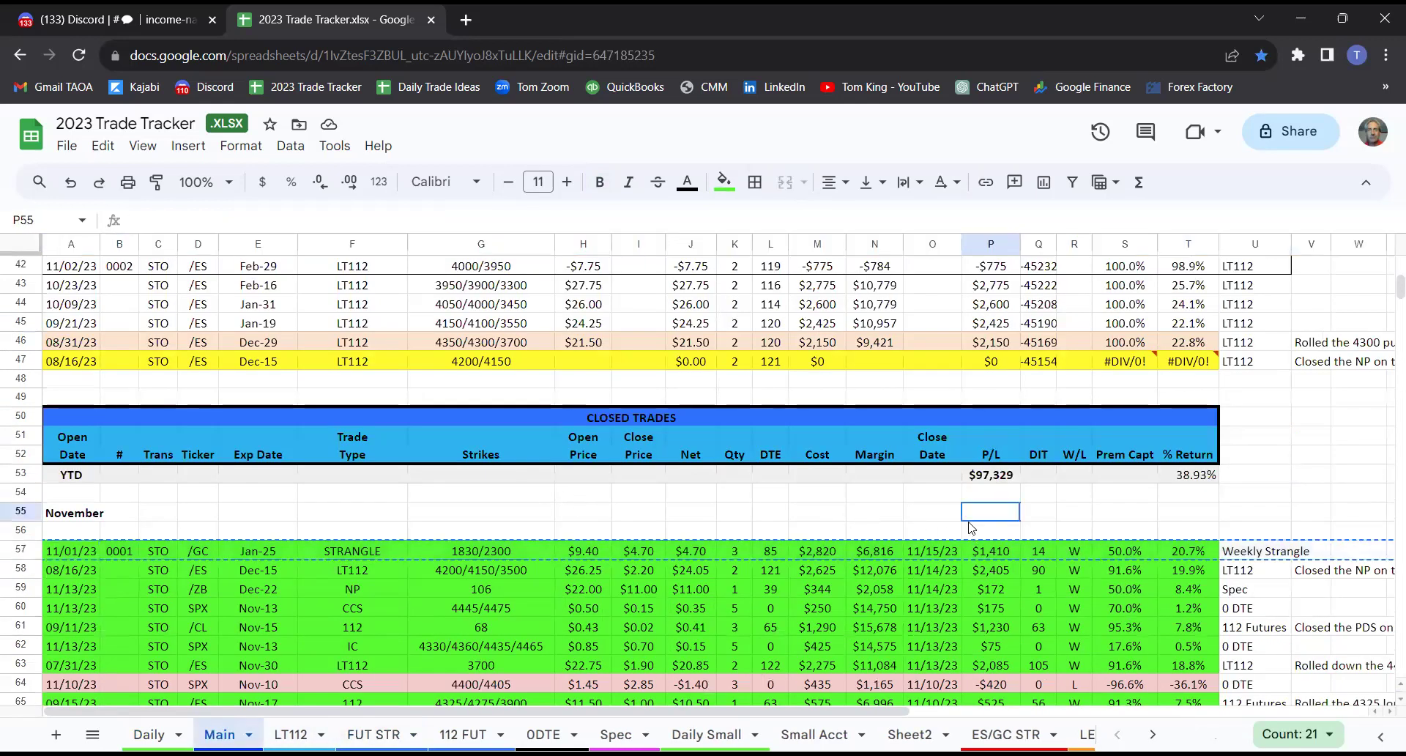
pyautogui.scroll(-5, 505, 533)
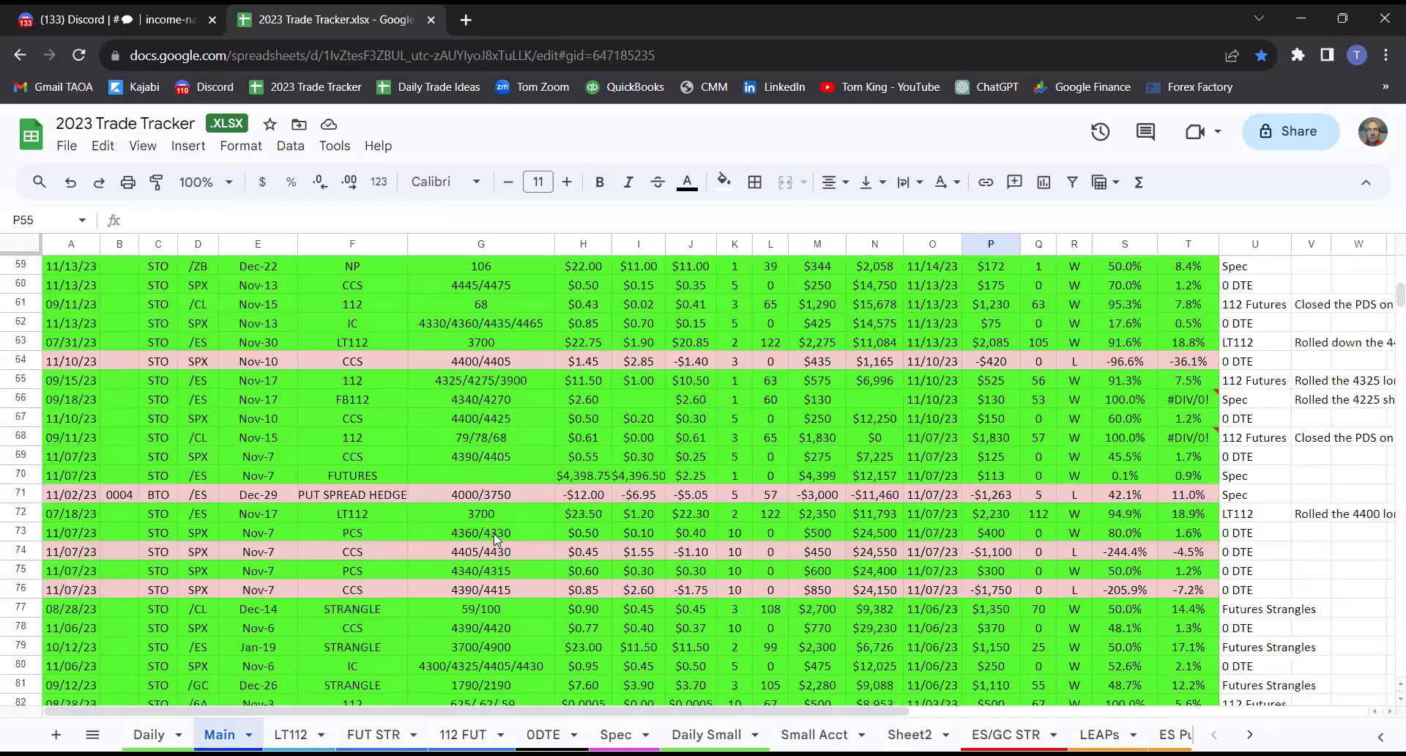
pyautogui.scroll(-12, 494, 533)
pyautogui.scroll(20, 494, 533)
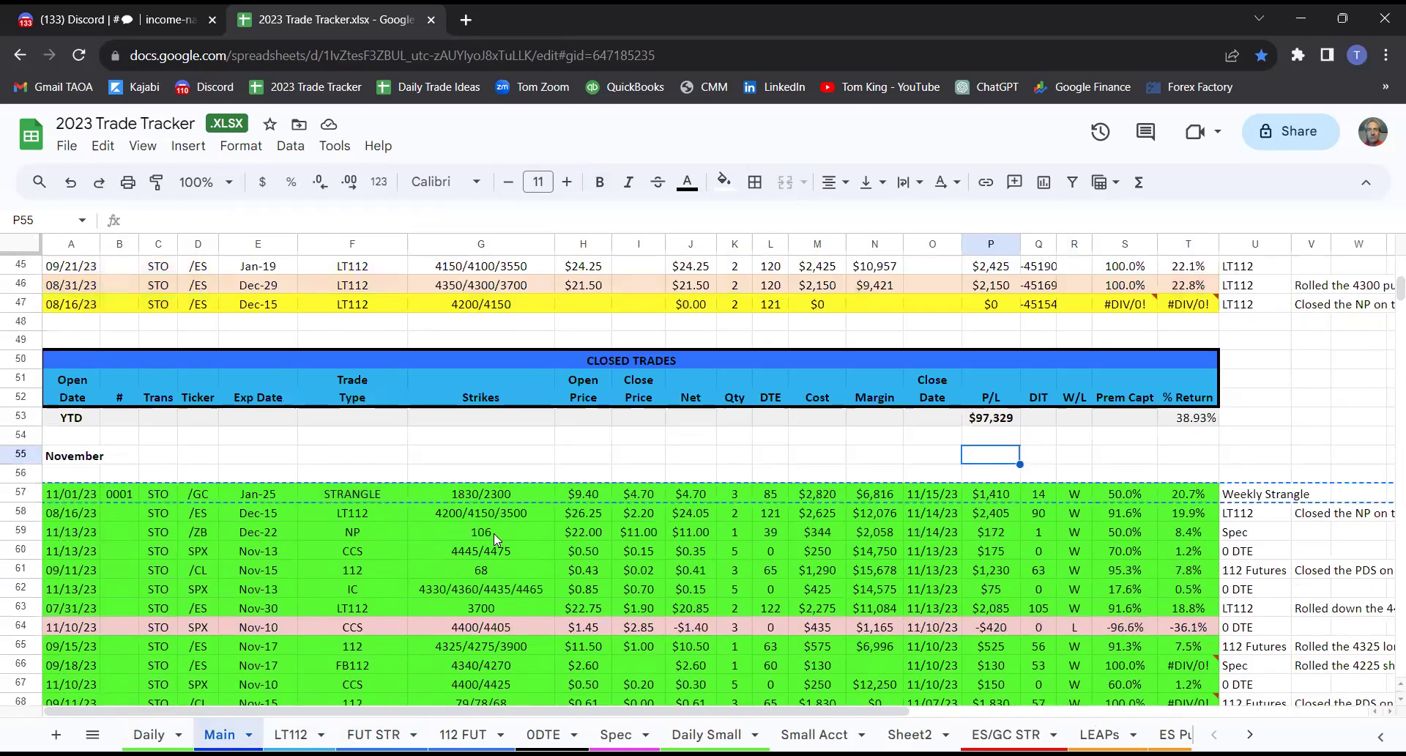
pyautogui.scroll(-10, 1005, 542)
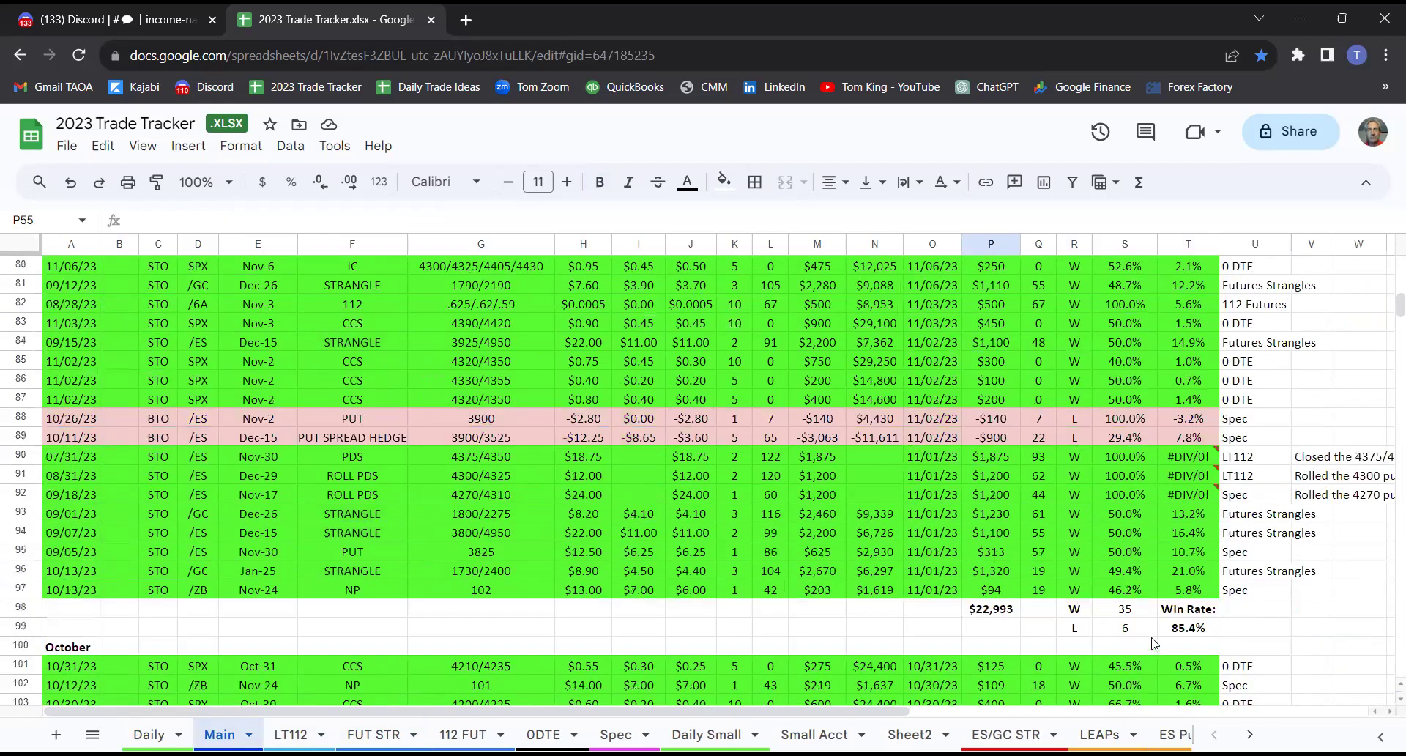
pyautogui.click(1126, 624)
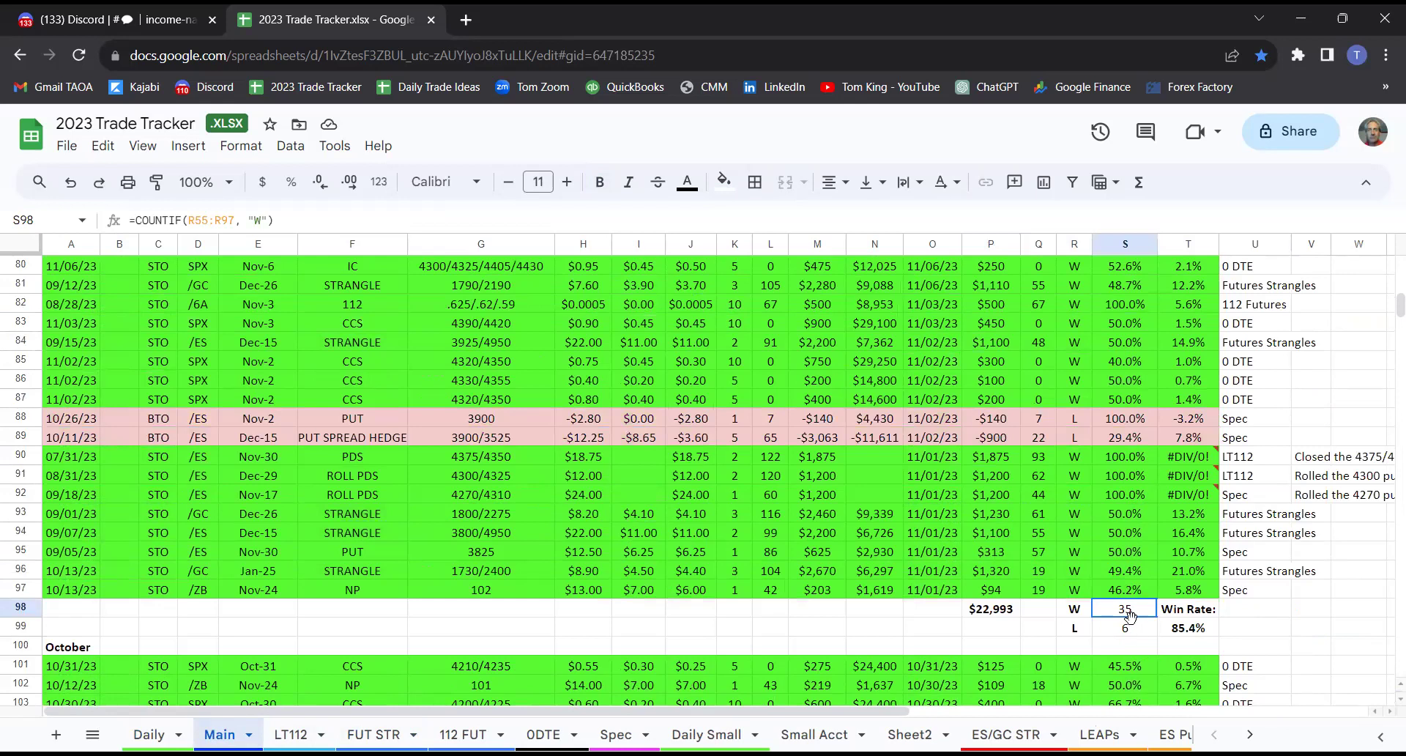
pyautogui.click(1184, 628)
pyautogui.click(981, 611)
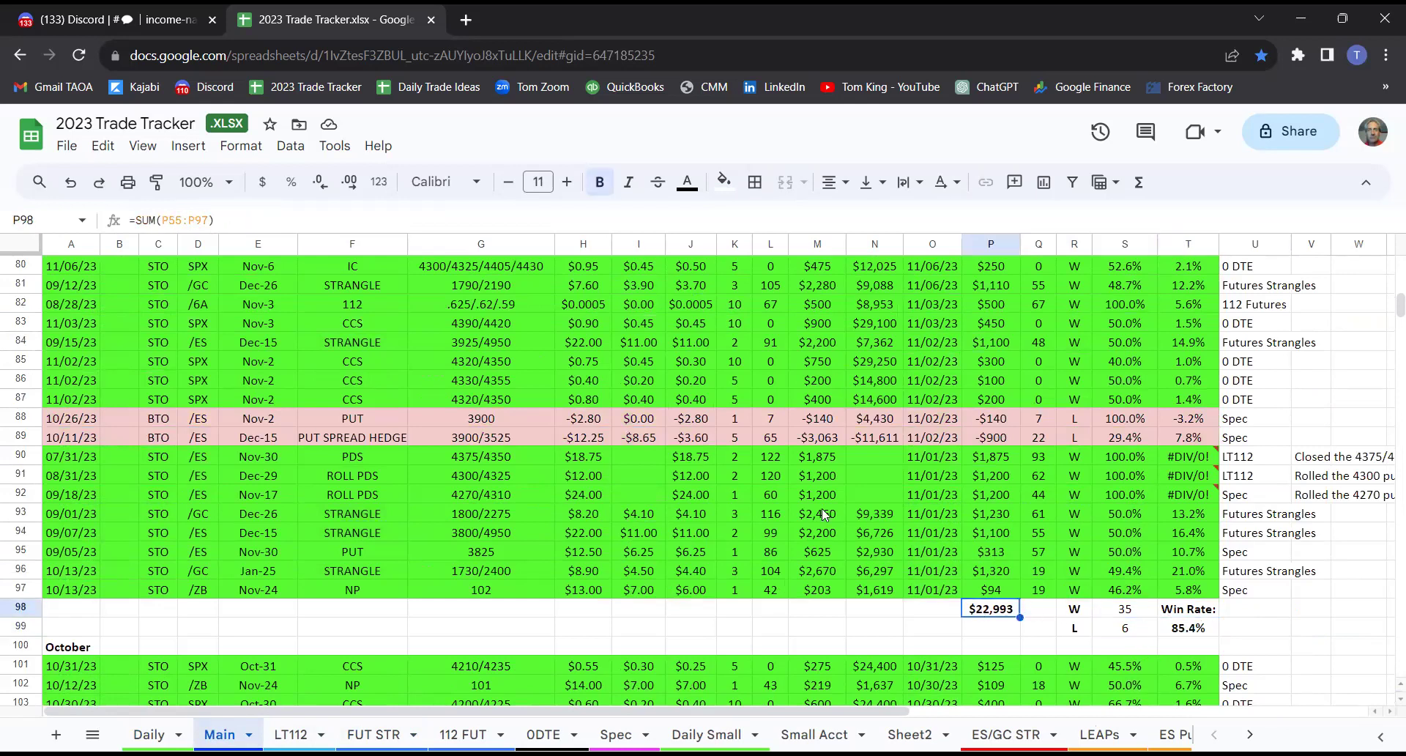
pyautogui.scroll(9, 788, 492)
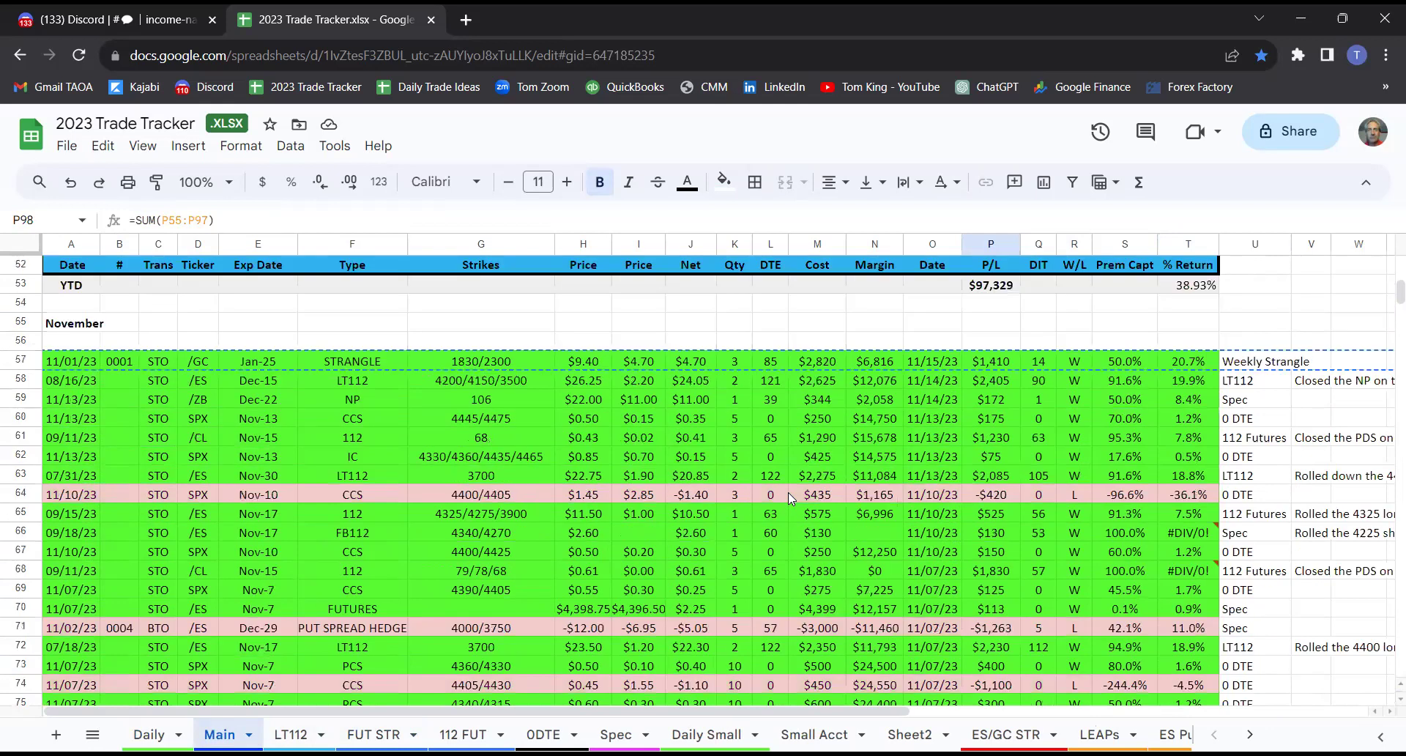